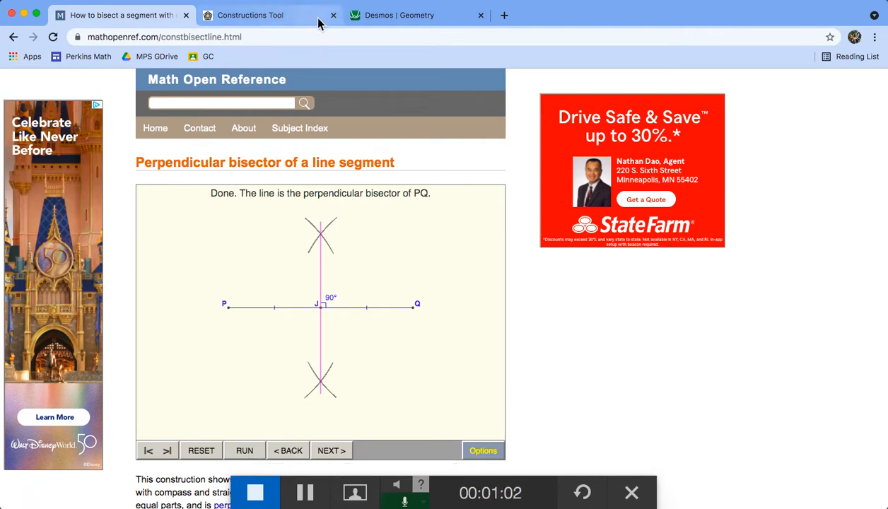
# Step the perpendicular bisector demonstration on Math Open Reference back to the stage of repeating the arcs from the other end.
pyautogui.click(398, 17)
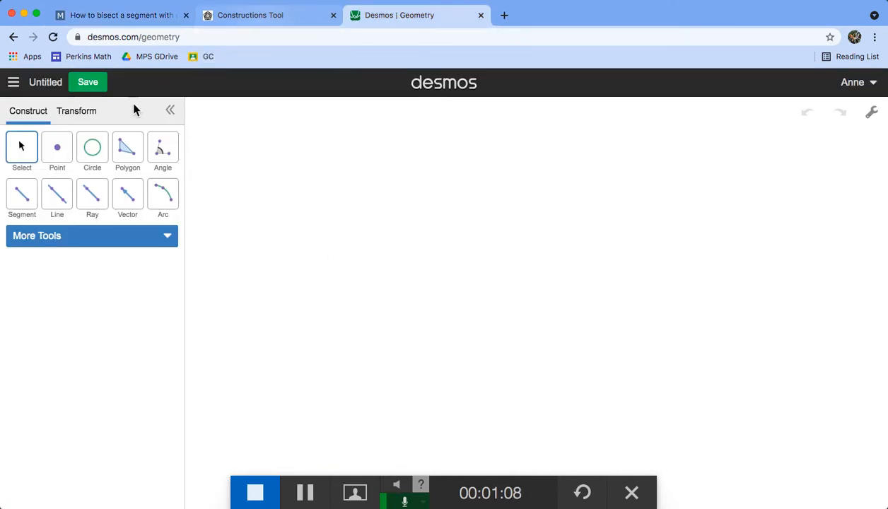
pyautogui.click(130, 16)
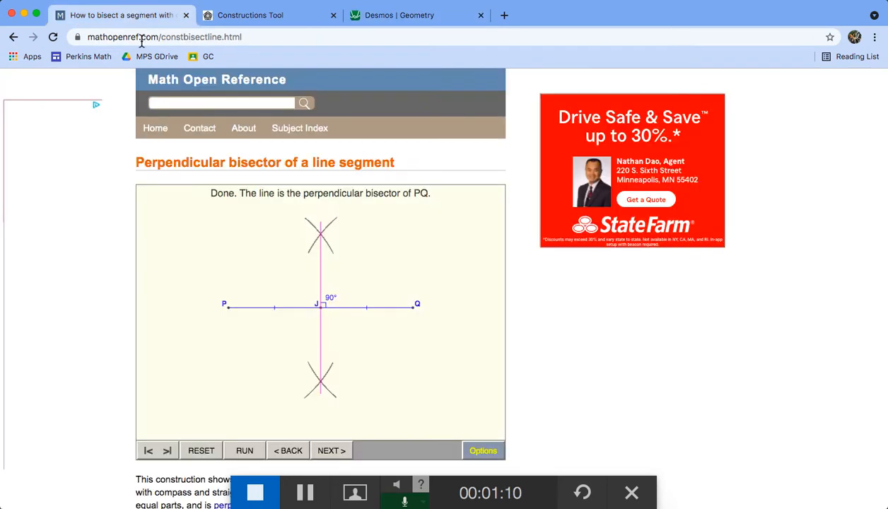
pyautogui.click(288, 452)
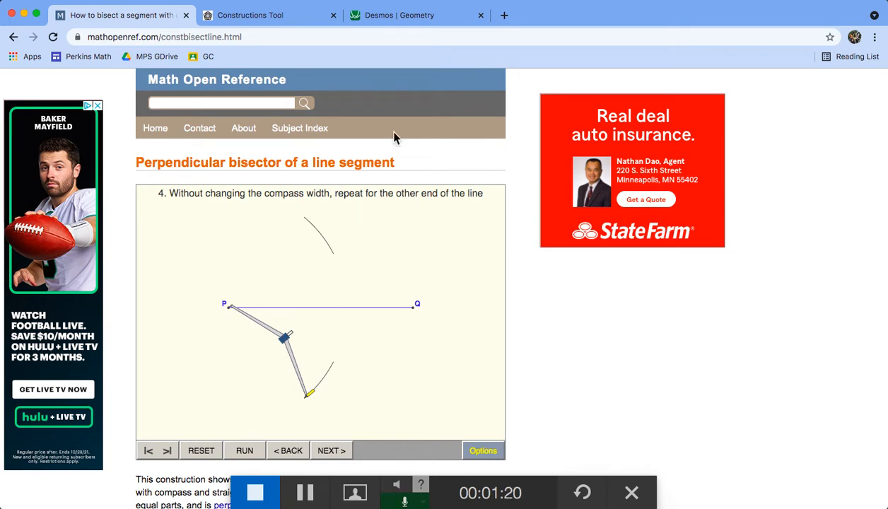
# Switch to the MathsPad Constructions Tool and draw a line segment sloping gently downward from left to right.
pyautogui.click(305, 17)
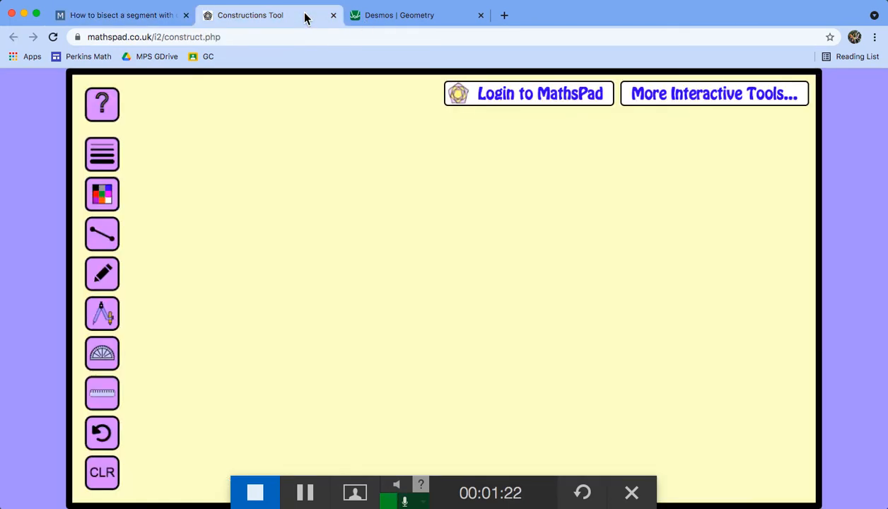
pyautogui.click(101, 244)
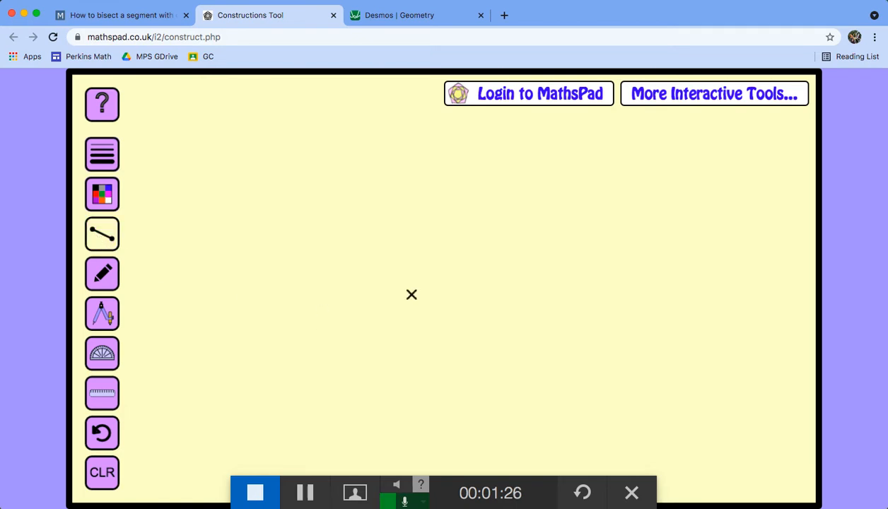
pyautogui.click(401, 15)
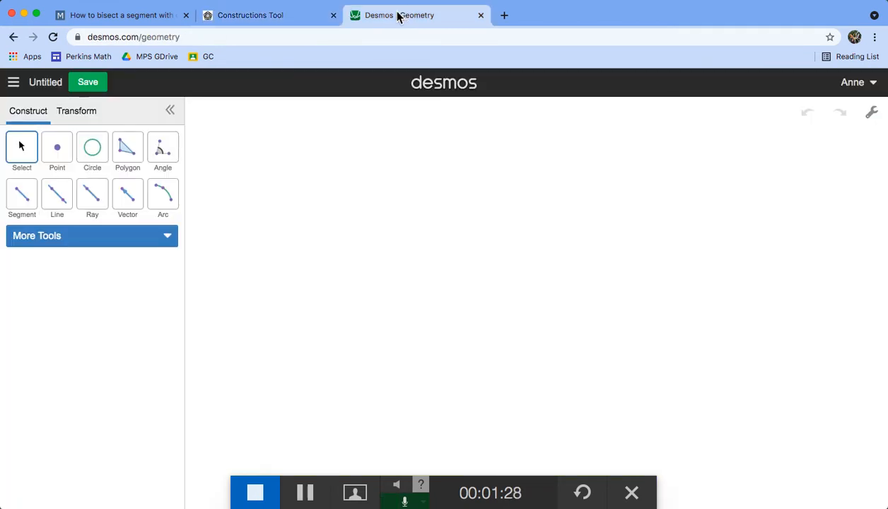
pyautogui.click(266, 17)
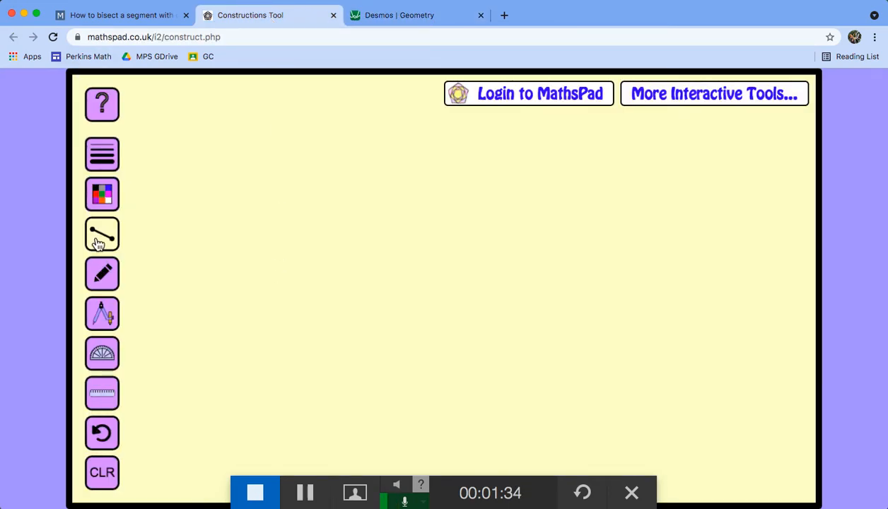
pyautogui.click(100, 317)
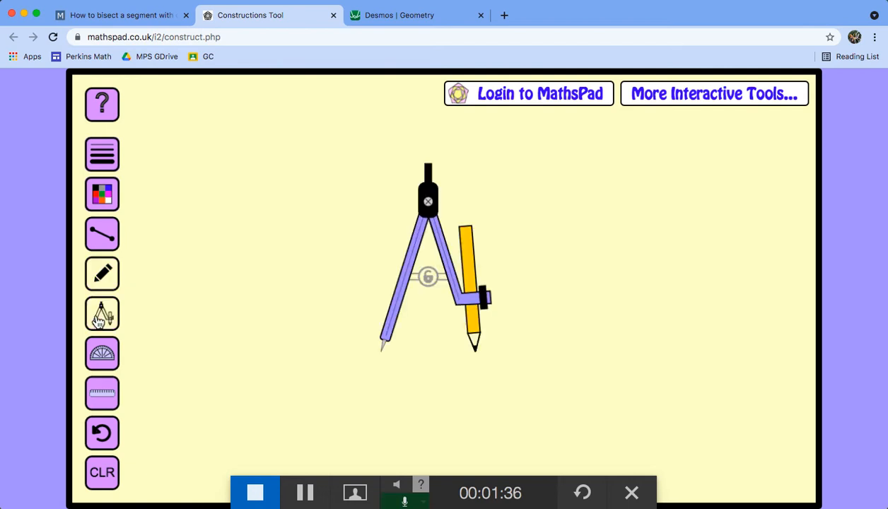
pyautogui.click(100, 320)
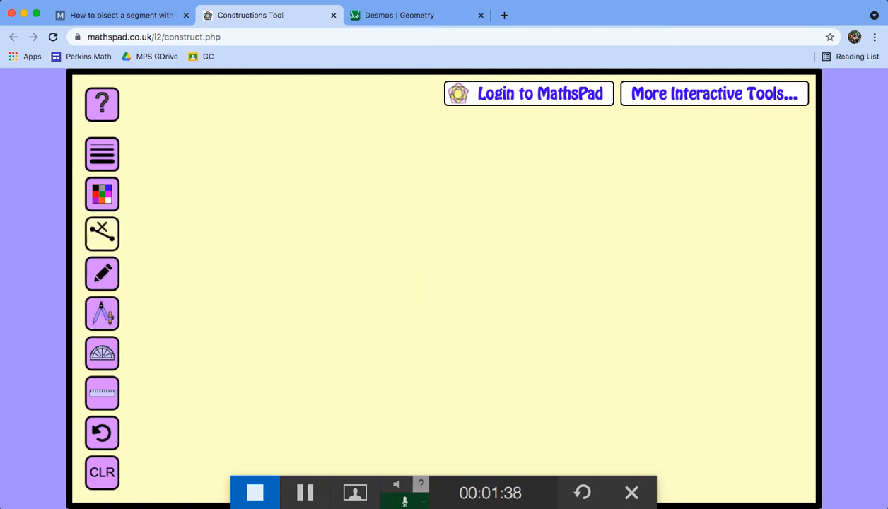
pyautogui.moveTo(228, 234); pyautogui.dragTo(463, 267)
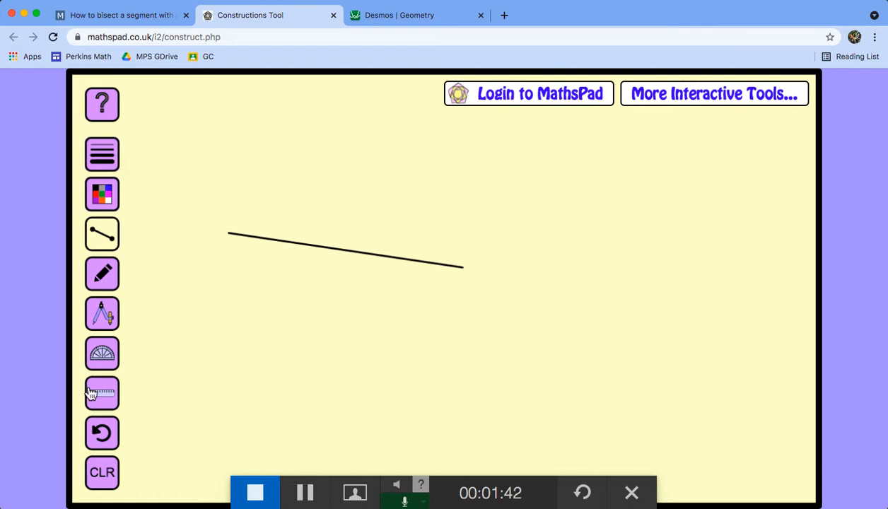
# Label the segment's left endpoint A and its right endpoint B by hand with the pencil.
pyautogui.click(104, 277)
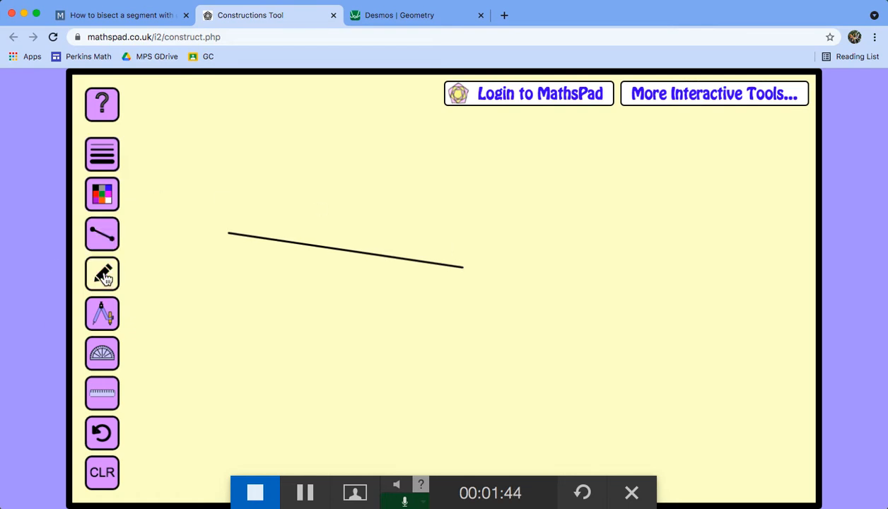
pyautogui.moveTo(206, 218)
pyautogui.mouseDown()
pyautogui.moveTo(219, 202)
pyautogui.moveTo(225, 218)
pyautogui.moveTo(223, 208)
pyautogui.mouseUp()
pyautogui.moveTo(479, 252); pyautogui.dragTo(480, 268)
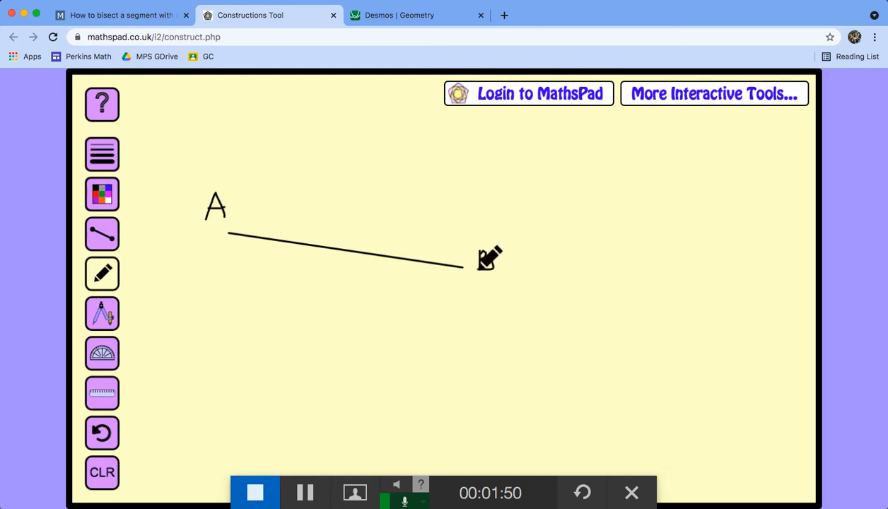
# Bring out the compass and open it to more than half the length of segment AB.
pyautogui.click(107, 318)
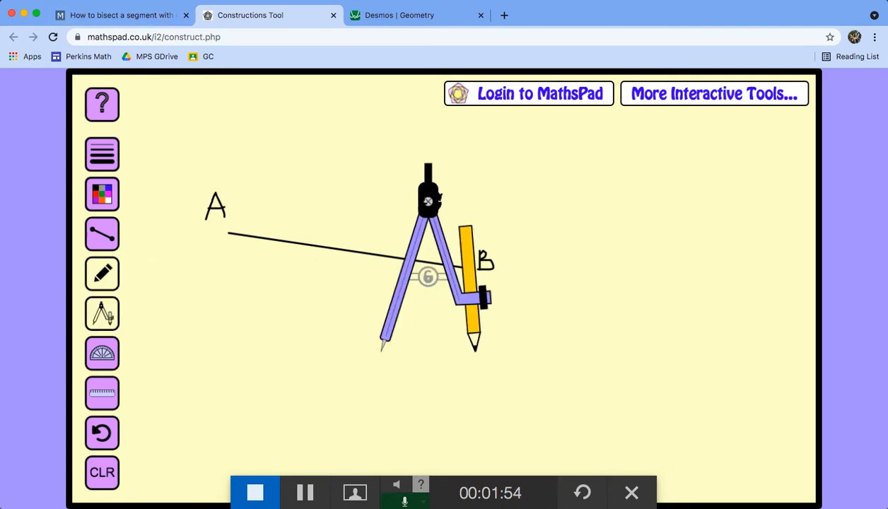
pyautogui.moveTo(416, 252); pyautogui.dragTo(364, 245)
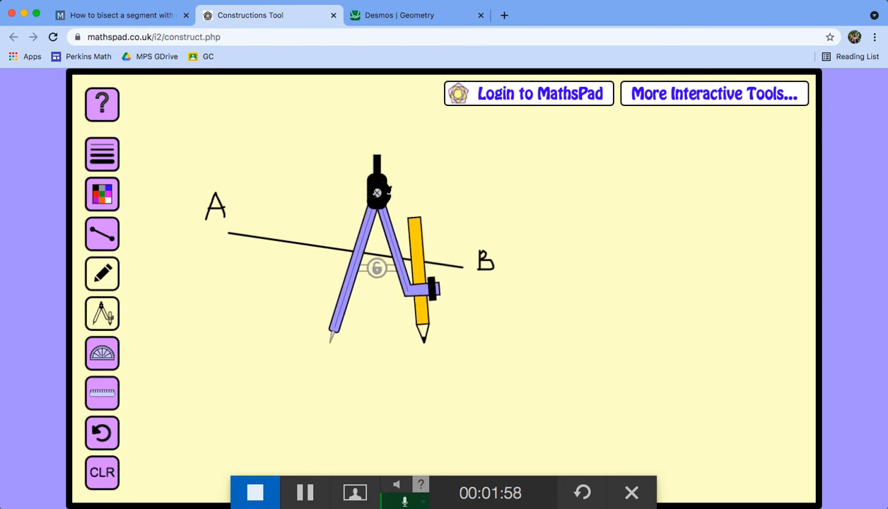
pyautogui.moveTo(378, 192)
pyautogui.mouseDown()
pyautogui.moveTo(390, 198)
pyautogui.moveTo(365, 184)
pyautogui.moveTo(389, 198)
pyautogui.mouseUp()
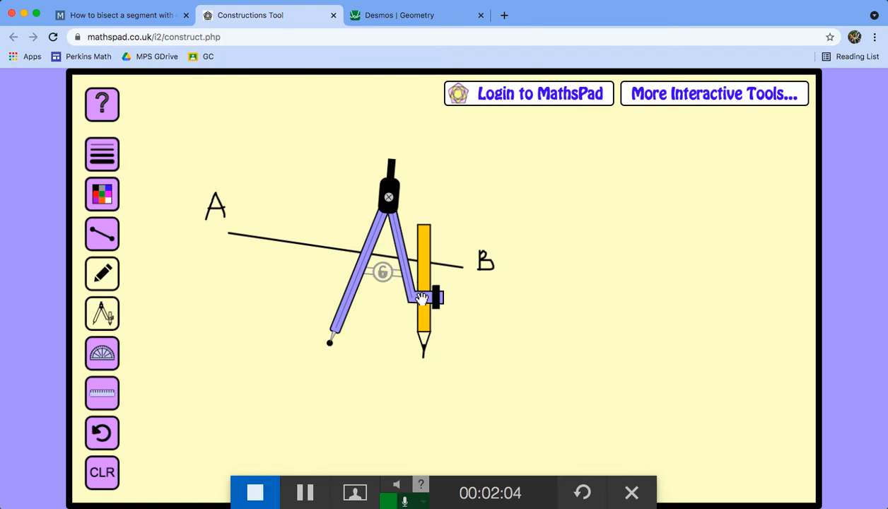
pyautogui.moveTo(421, 299)
pyautogui.mouseDown()
pyautogui.moveTo(617, 311)
pyautogui.moveTo(456, 318)
pyautogui.moveTo(549, 318)
pyautogui.moveTo(512, 324)
pyautogui.mouseUp()
# Draw a large arc centred on A and, with the same compass width, another centred on B so they cross twice.
pyautogui.moveTo(345, 284); pyautogui.dragTo(253, 216)
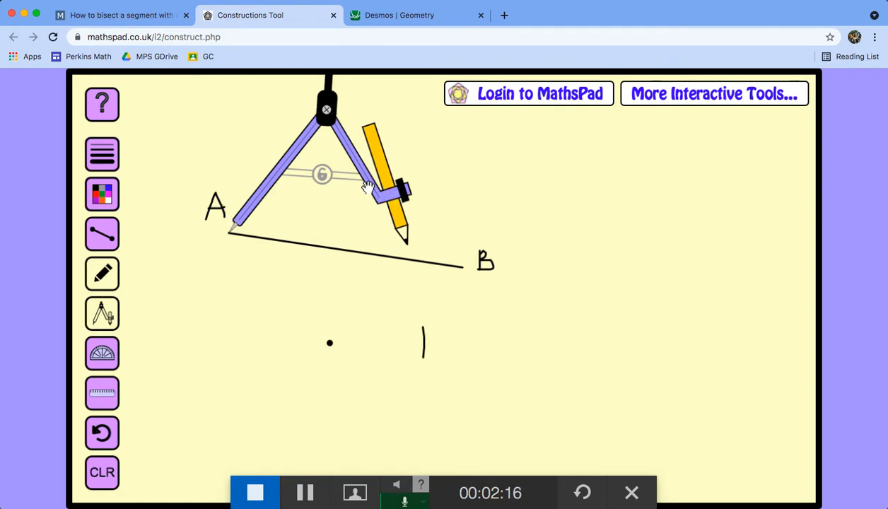
pyautogui.moveTo(325, 110)
pyautogui.mouseDown()
pyautogui.moveTo(314, 101)
pyautogui.moveTo(198, 103)
pyautogui.moveTo(151, 91)
pyautogui.moveTo(266, 135)
pyautogui.moveTo(260, 244)
pyautogui.moveTo(236, 256)
pyautogui.moveTo(312, 263)
pyautogui.moveTo(293, 251)
pyautogui.moveTo(521, 282)
pyautogui.moveTo(508, 298)
pyautogui.mouseUp()
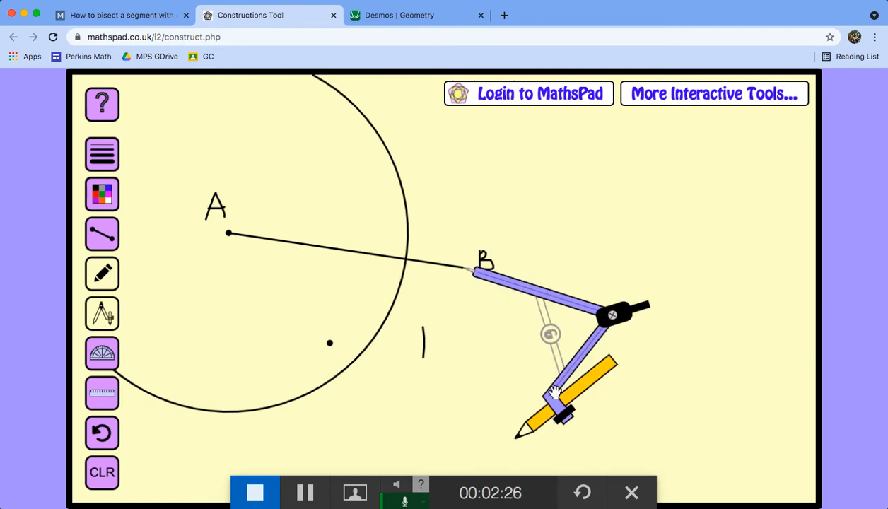
pyautogui.moveTo(603, 319)
pyautogui.mouseDown()
pyautogui.moveTo(506, 335)
pyautogui.moveTo(476, 280)
pyautogui.moveTo(499, 283)
pyautogui.moveTo(373, 257)
pyautogui.moveTo(427, 246)
pyautogui.mouseUp()
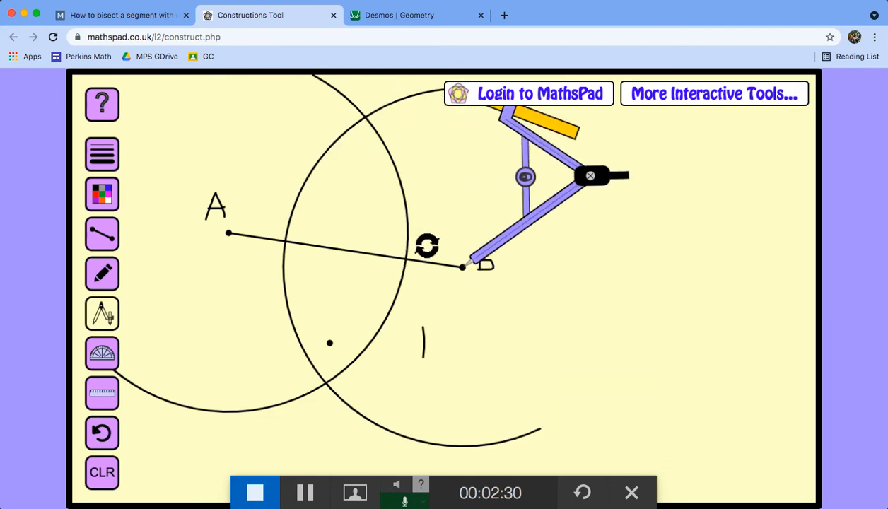
# Bring out the ruler, flip it, and rotate and move it until its edge passes through both arc intersections.
pyautogui.click(102, 395)
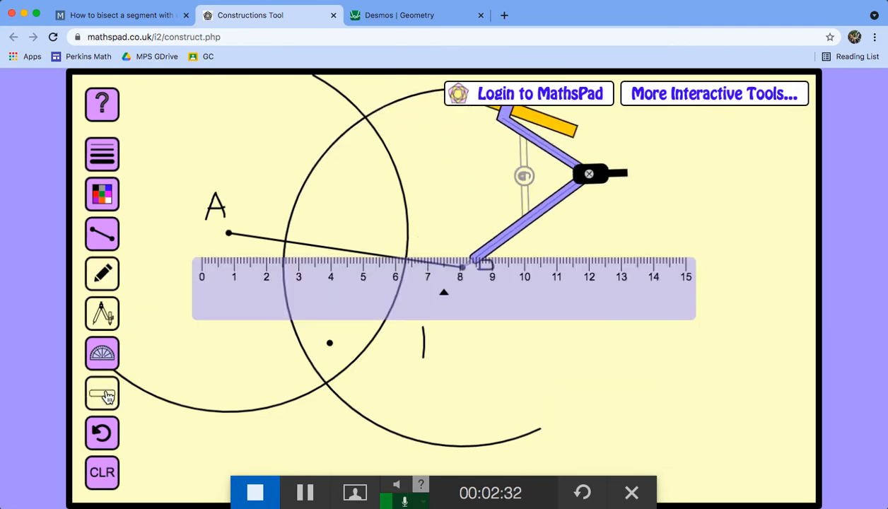
pyautogui.click(443, 293)
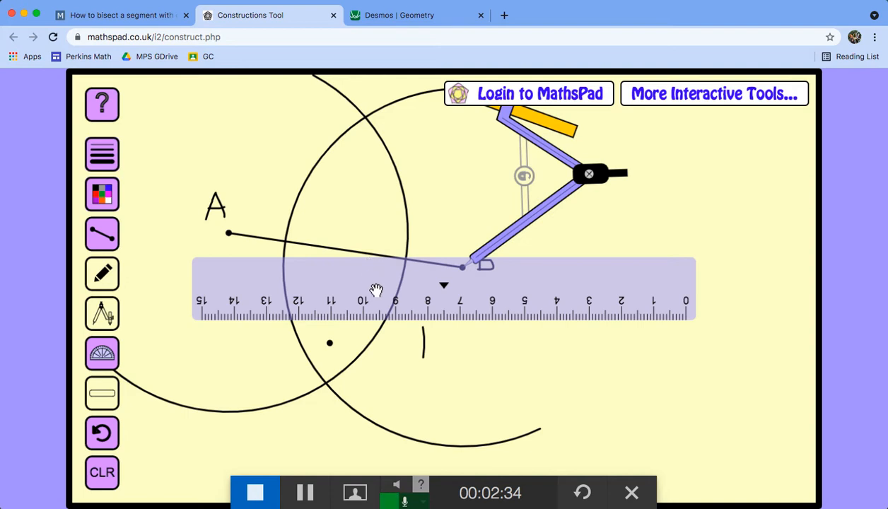
pyautogui.moveTo(377, 294); pyautogui.dragTo(291, 227)
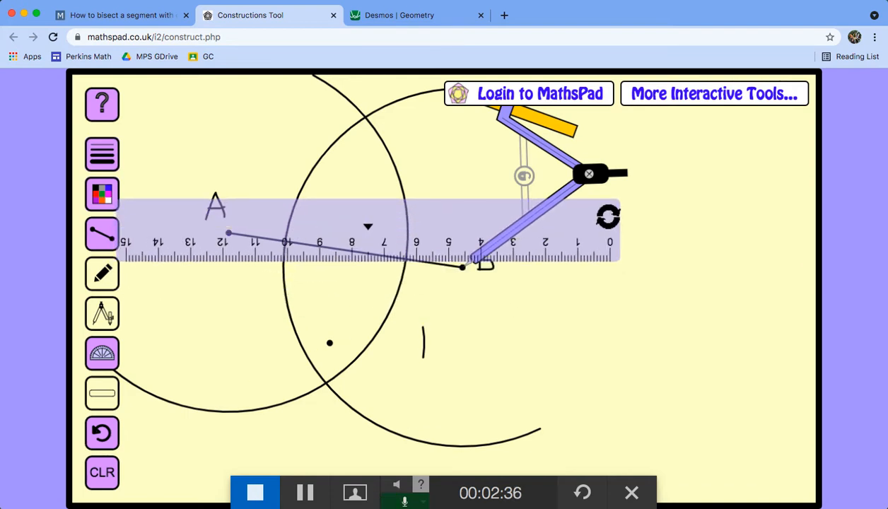
pyautogui.moveTo(594, 216); pyautogui.dragTo(326, 54)
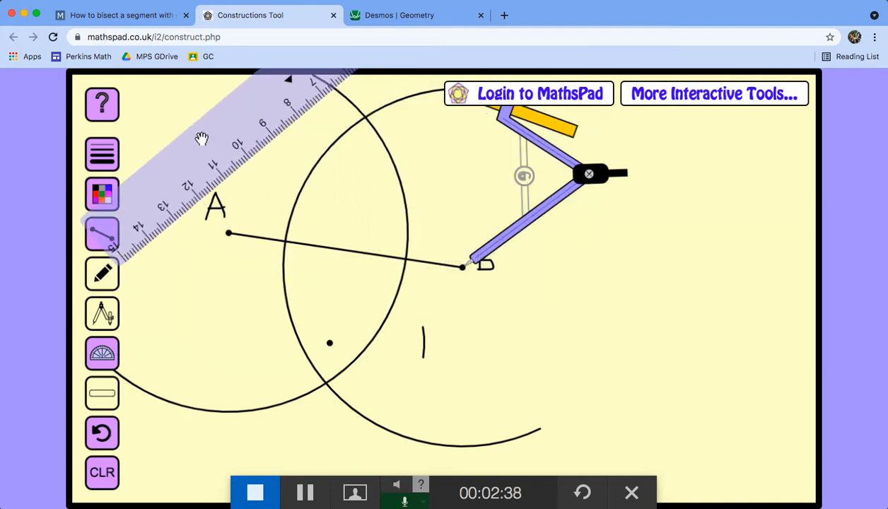
pyautogui.moveTo(202, 138); pyautogui.dragTo(356, 304)
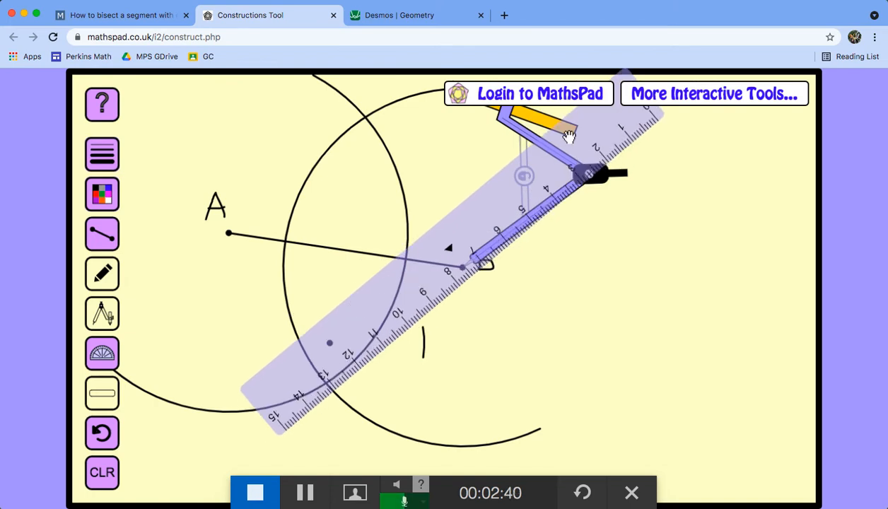
pyautogui.moveTo(569, 137); pyautogui.dragTo(494, 200)
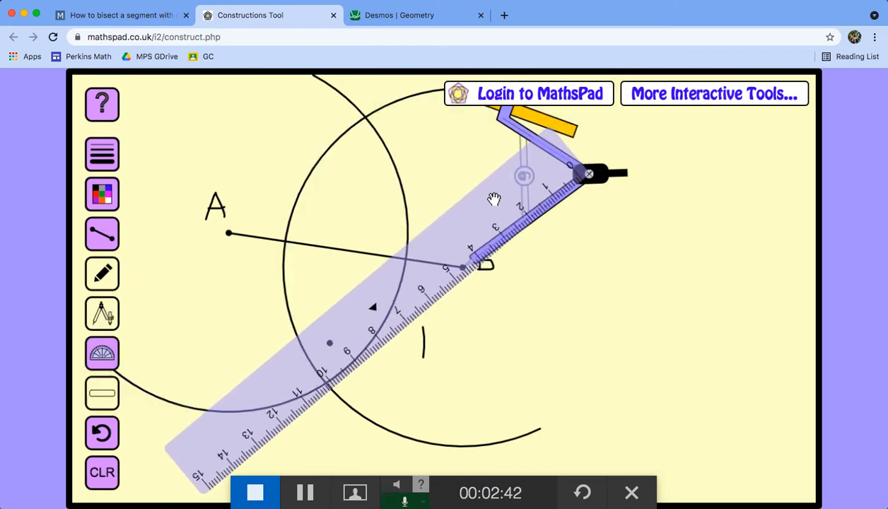
pyautogui.moveTo(573, 163); pyautogui.dragTo(261, 67)
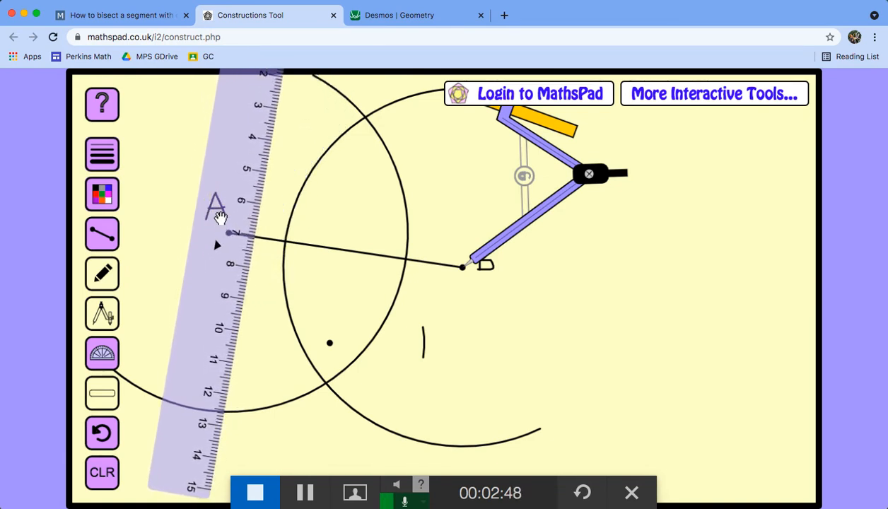
pyautogui.moveTo(220, 217); pyautogui.dragTo(307, 215)
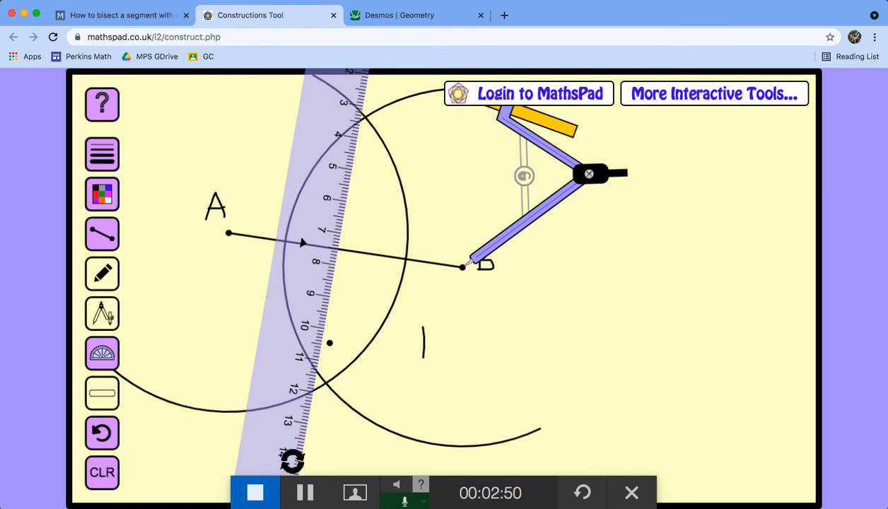
pyautogui.moveTo(279, 468); pyautogui.dragTo(292, 471)
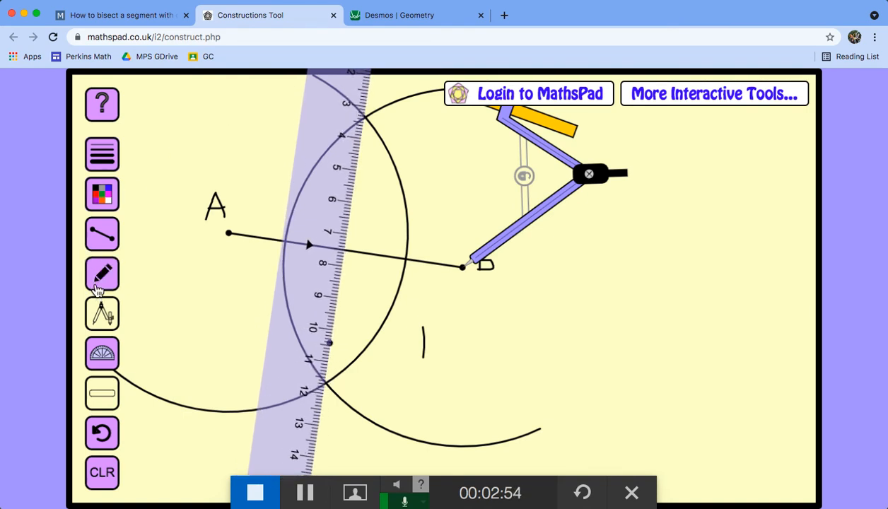
# Draw the perpendicular bisector along the ruler's edge through both arc intersections and move the ruler off the construction.
pyautogui.moveTo(369, 98); pyautogui.dragTo(323, 409)
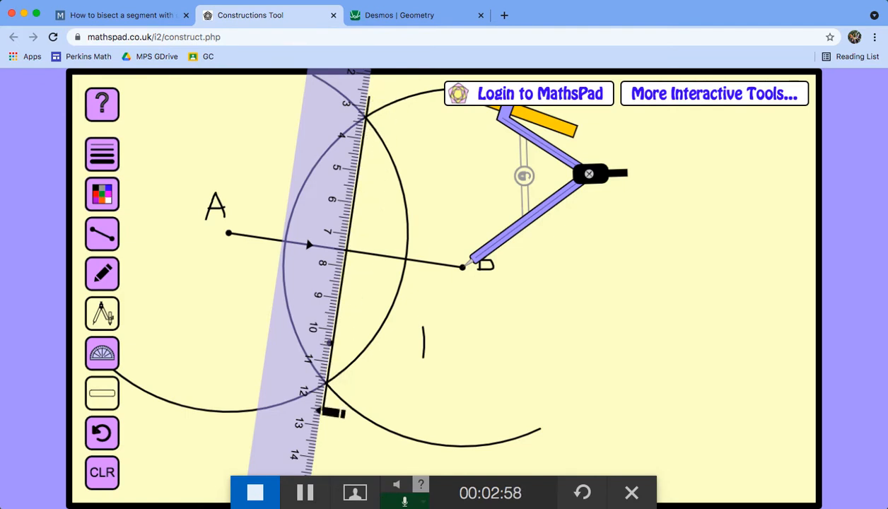
pyautogui.moveTo(311, 187); pyautogui.dragTo(532, 192)
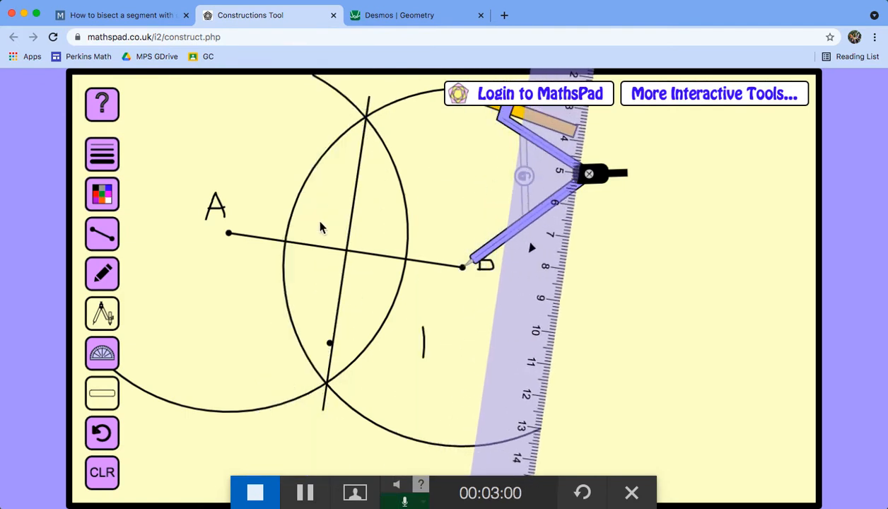
# Mark both halves of segment AB with tick marks and add a right-angle symbol where the bisector crosses it.
pyautogui.click(100, 277)
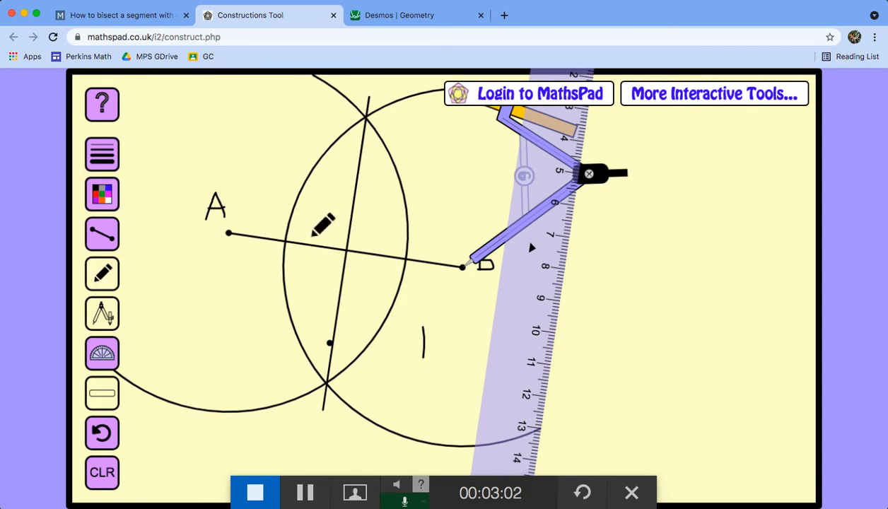
pyautogui.moveTo(302, 236); pyautogui.dragTo(298, 258)
pyautogui.moveTo(386, 244); pyautogui.dragTo(383, 266)
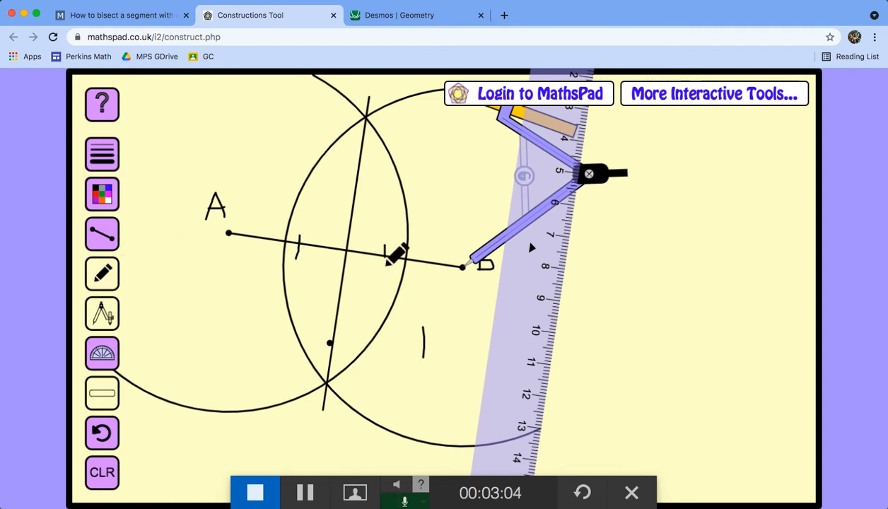
pyautogui.moveTo(350, 234); pyautogui.dragTo(361, 253)
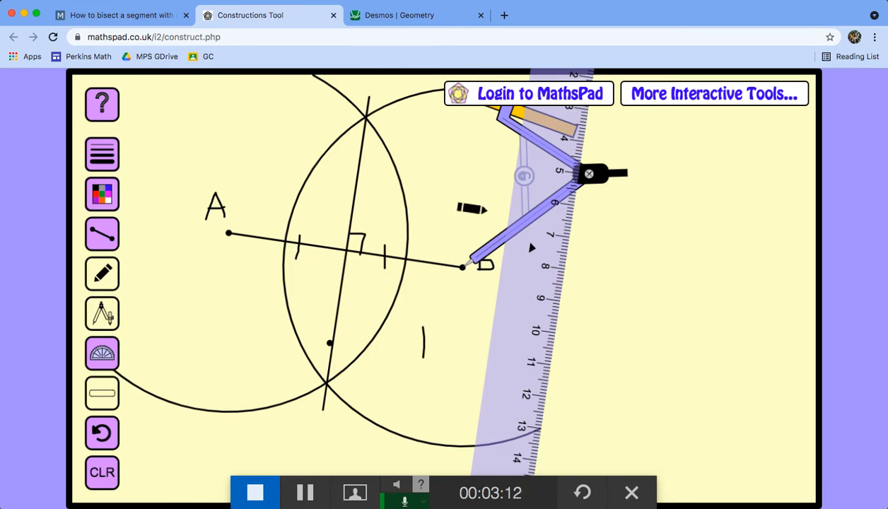
pyautogui.click(354, 493)
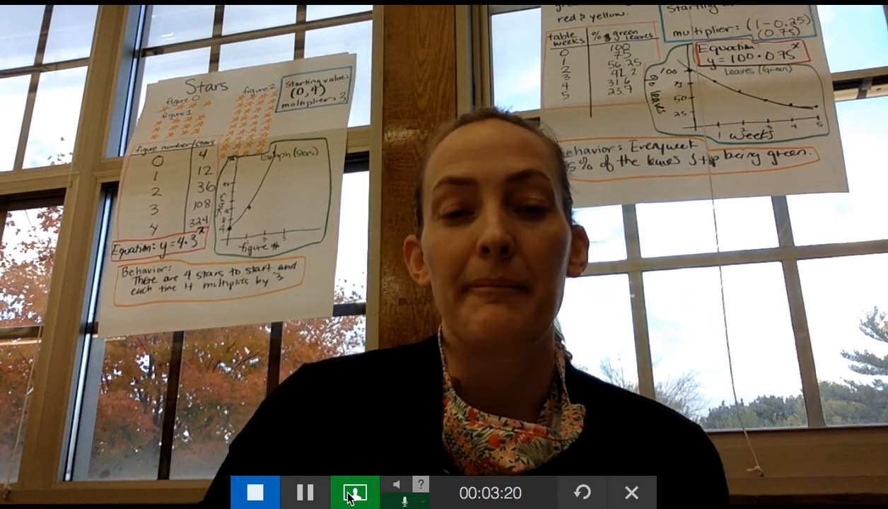
pyautogui.click(352, 495)
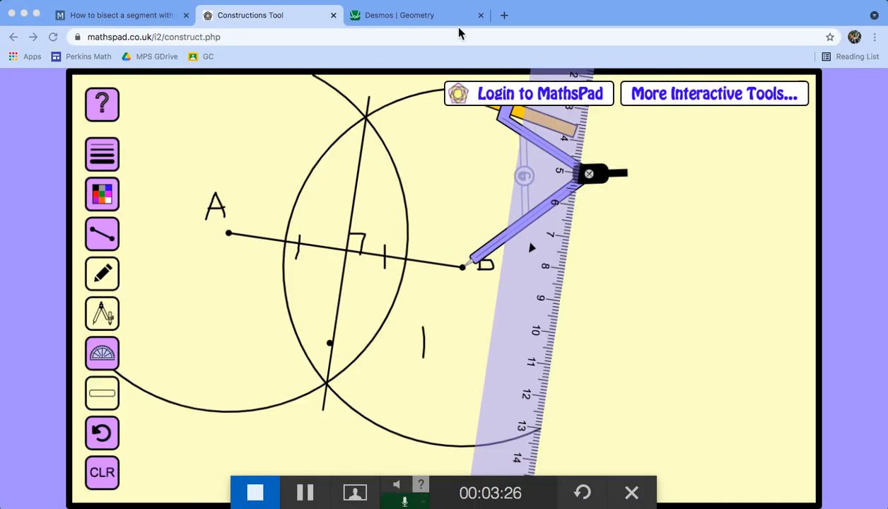
# Switch to Desmos Geometry and draw a line segment sloping gently upward across the blank canvas.
pyautogui.click(410, 19)
pyautogui.click(34, 201)
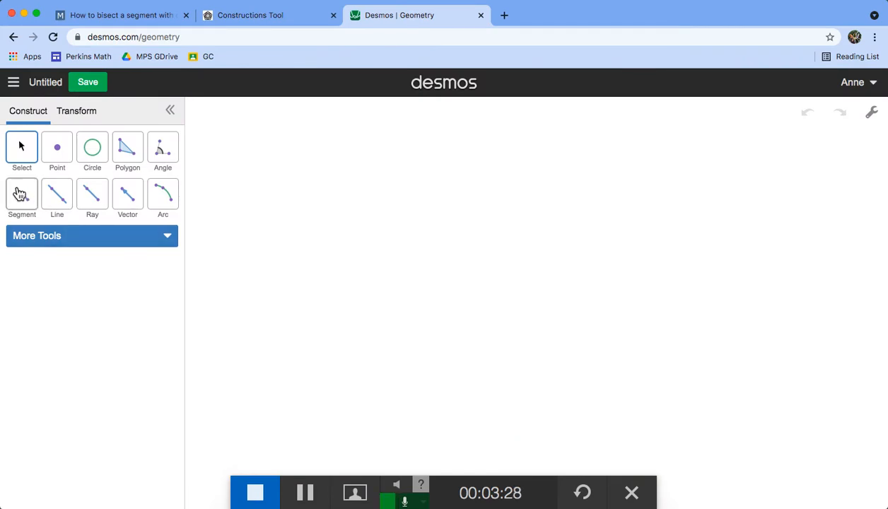
pyautogui.click(339, 300)
pyautogui.click(619, 244)
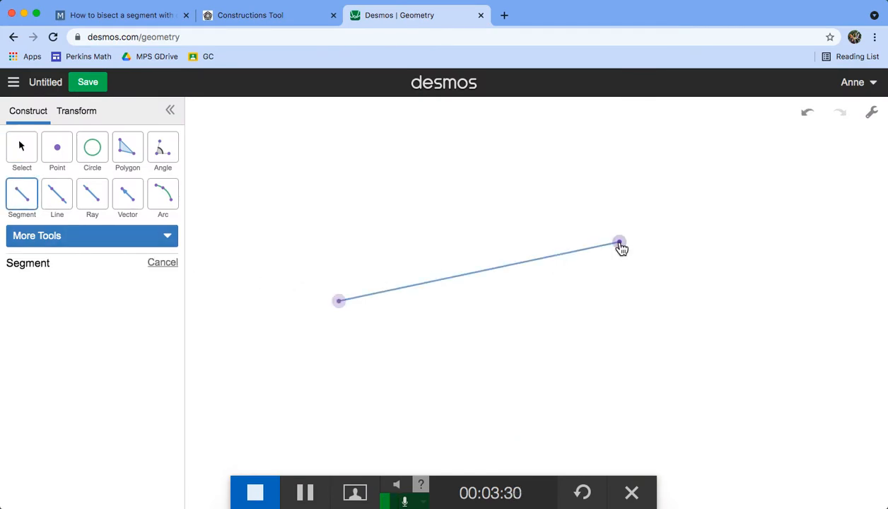
# Label the segment's lower endpoint A and its upper endpoint B, and move B inward to shorten the segment to about half its length.
pyautogui.click(18, 144)
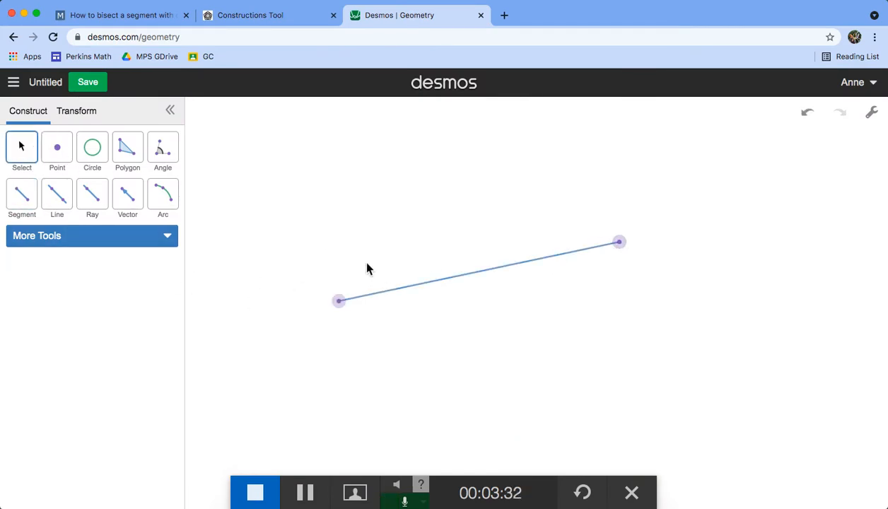
pyautogui.click(340, 302)
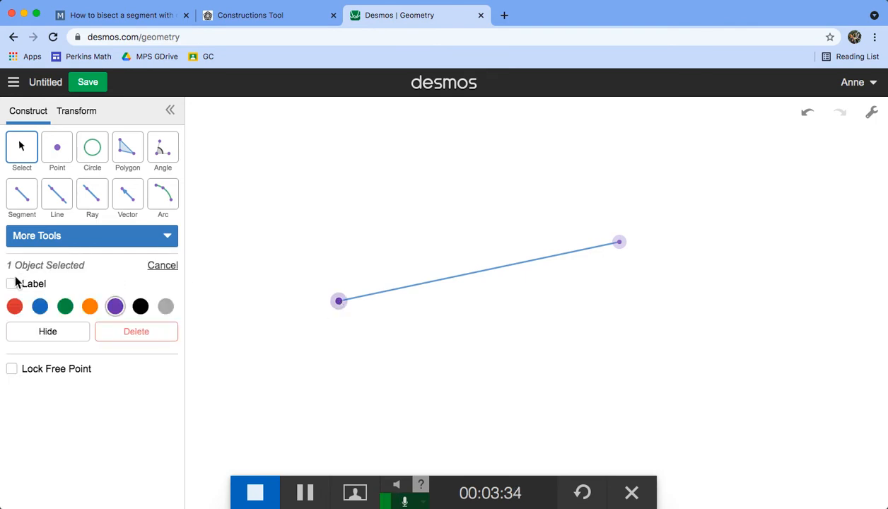
pyautogui.click(619, 243)
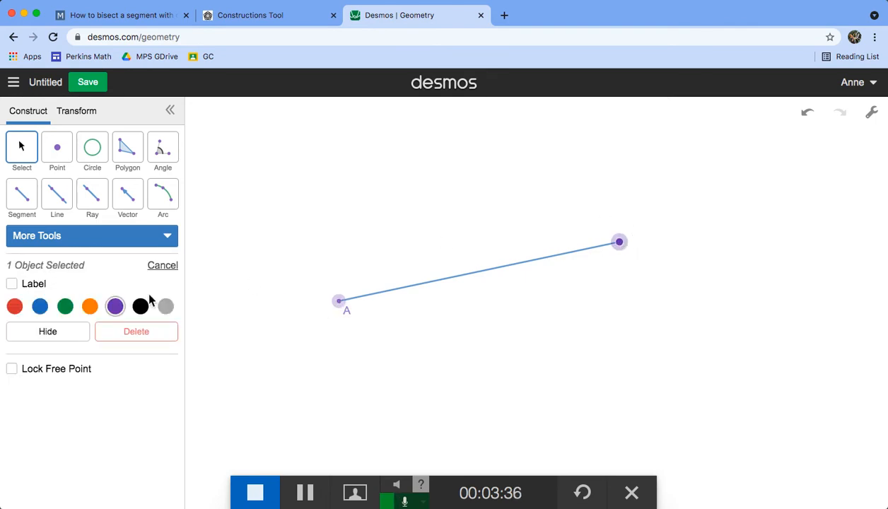
pyautogui.click(12, 283)
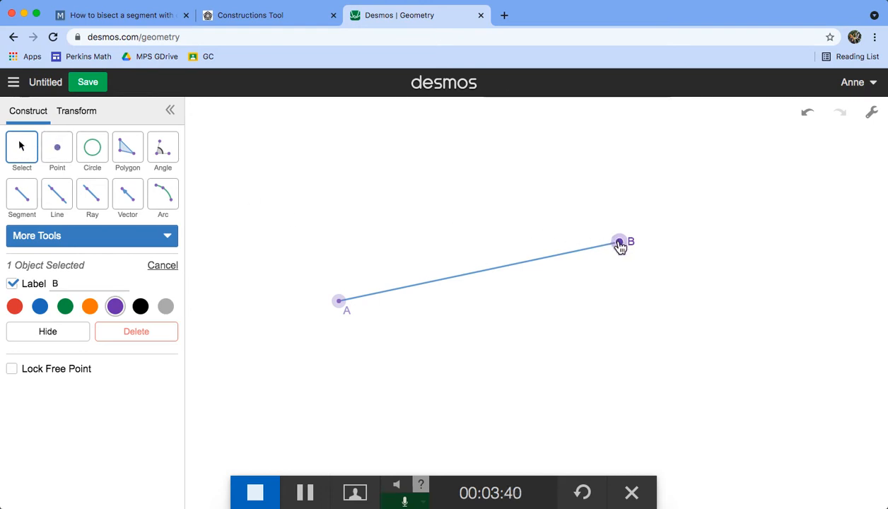
pyautogui.moveTo(618, 243); pyautogui.dragTo(488, 276)
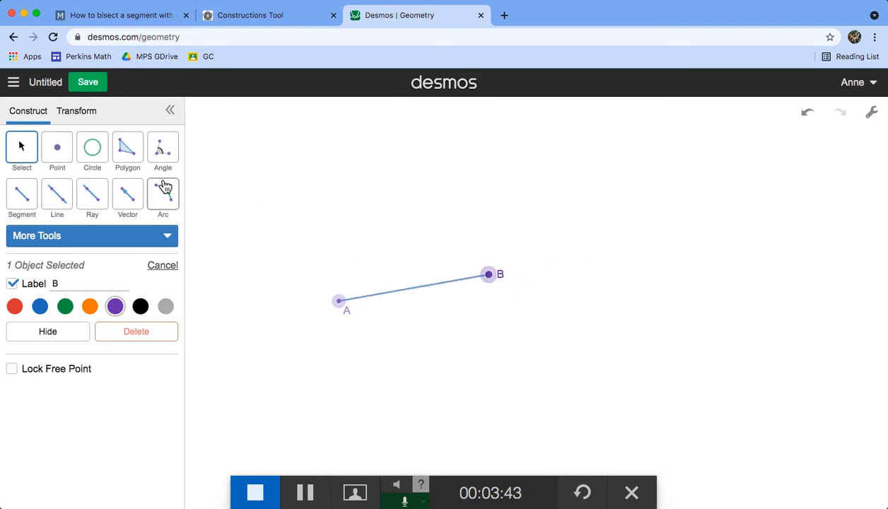
# Check the MathsPad construction and draw a circle in Desmos centred on A through a point on segment AB past its midpoint.
pyautogui.click(93, 150)
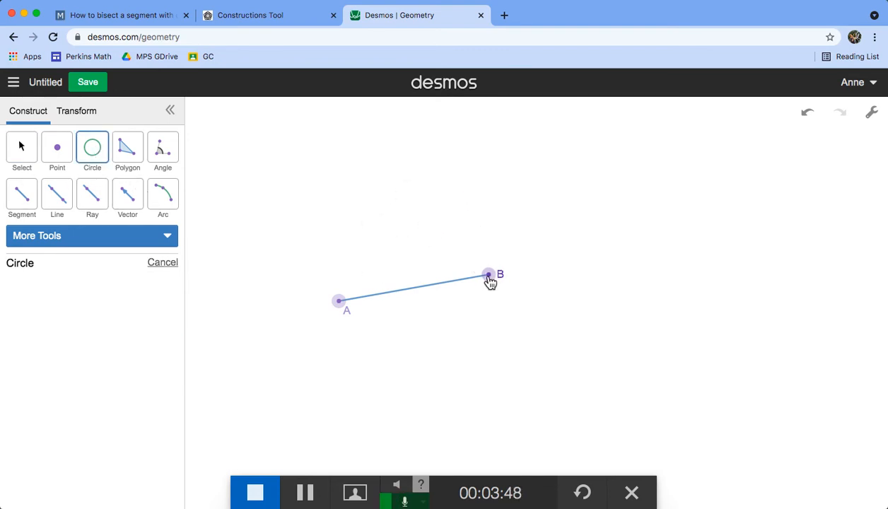
pyautogui.click(289, 17)
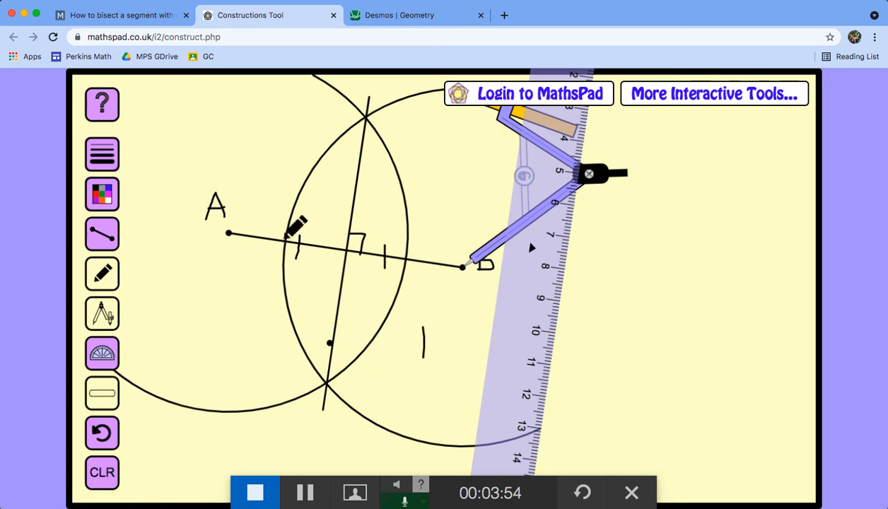
pyautogui.click(402, 15)
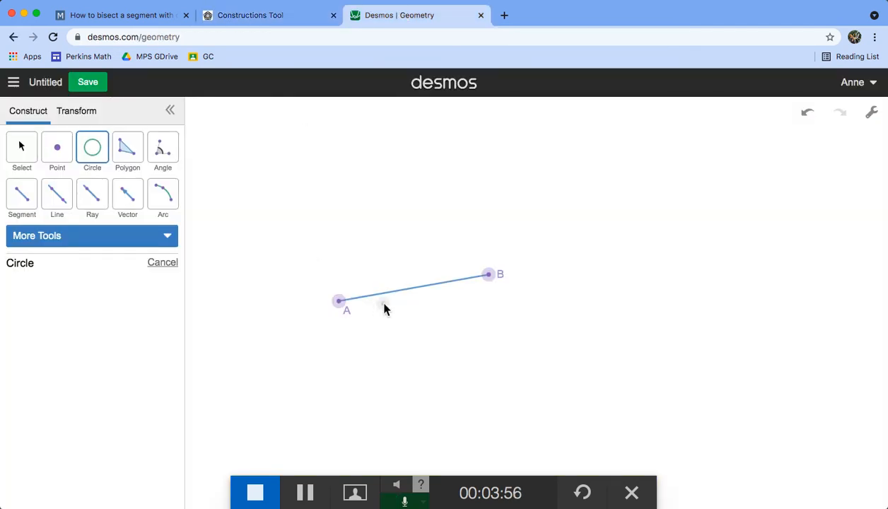
pyautogui.click(339, 302)
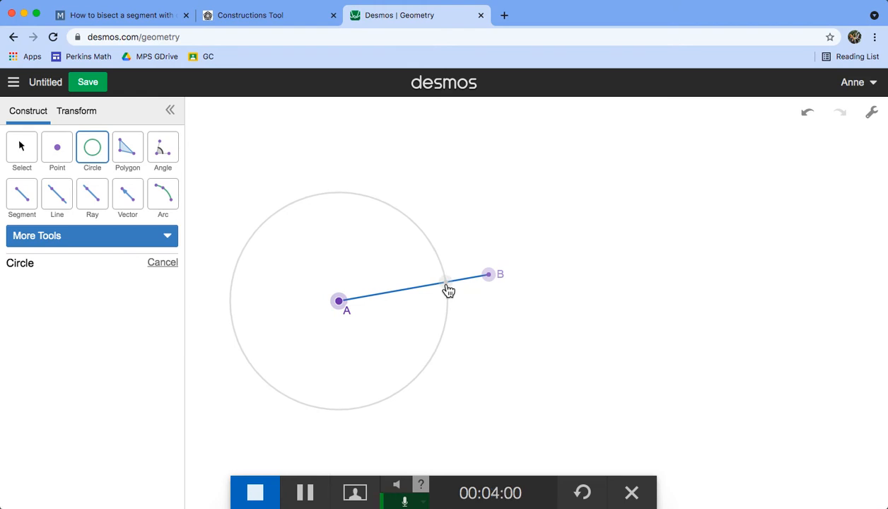
pyautogui.click(446, 283)
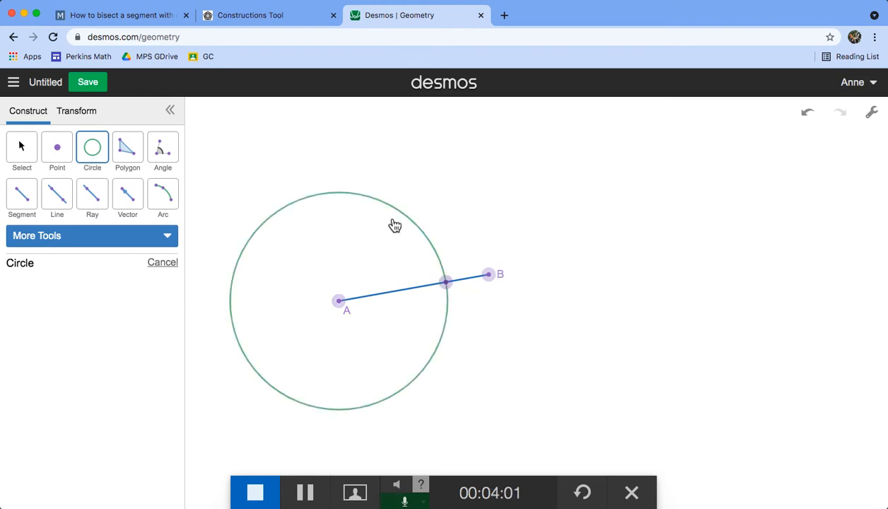
# Run the perpendicular bisector animation on the Math Open Reference page and return to Desmos Geometry.
pyautogui.click(153, 17)
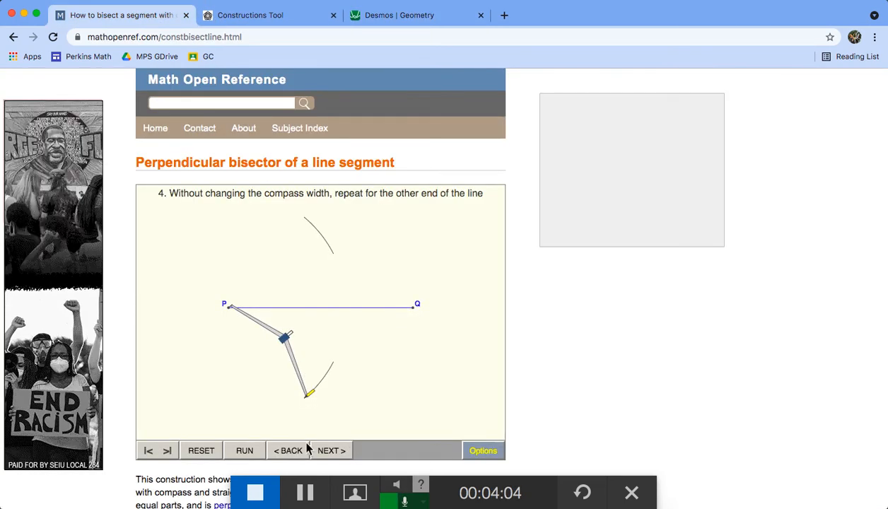
pyautogui.click(244, 450)
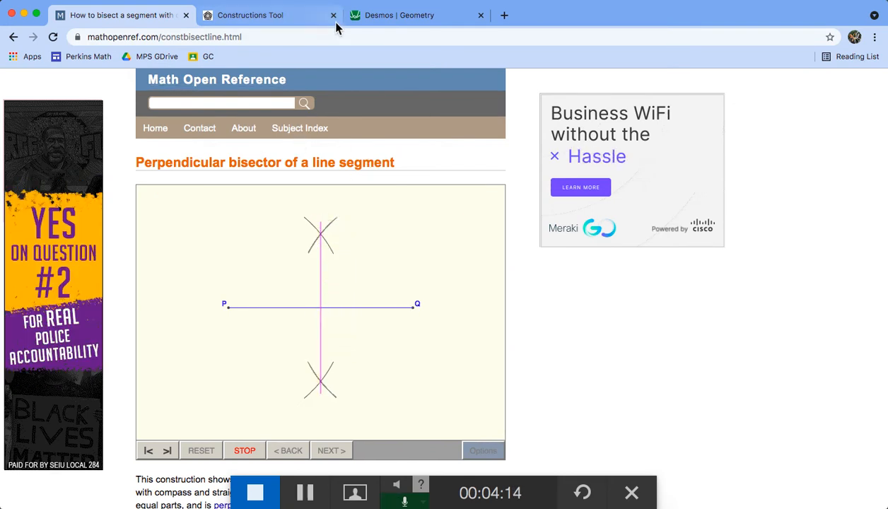
pyautogui.click(373, 20)
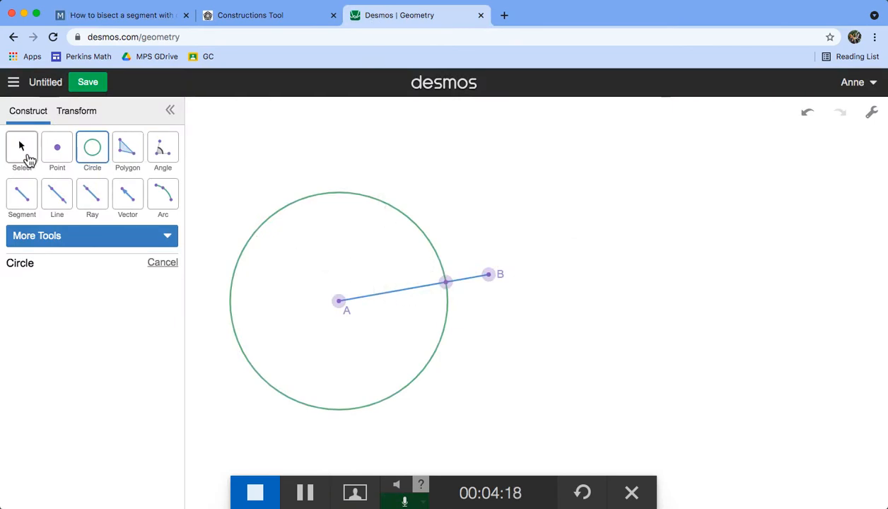
# Enlarge the circle centred on A until it reaches B and shrink it back to a point on AB past the midpoint.
pyautogui.click(28, 199)
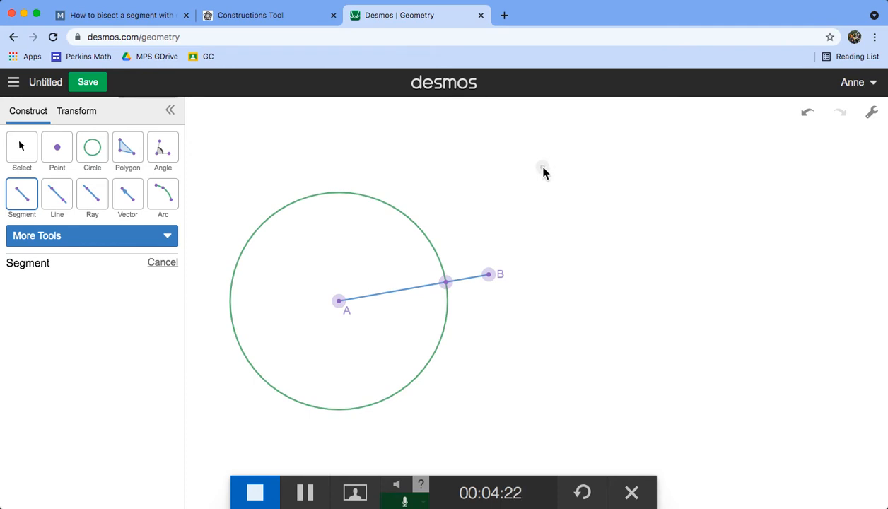
pyautogui.click(23, 151)
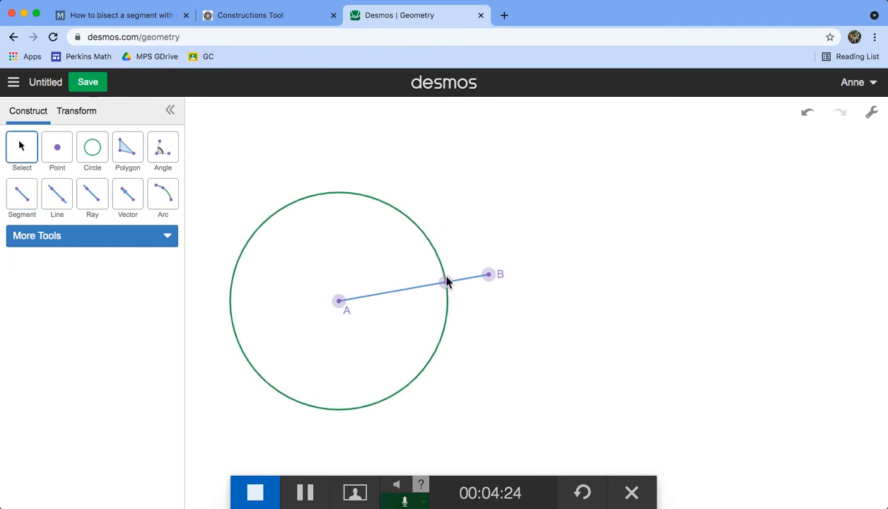
pyautogui.moveTo(446, 282); pyautogui.dragTo(490, 276)
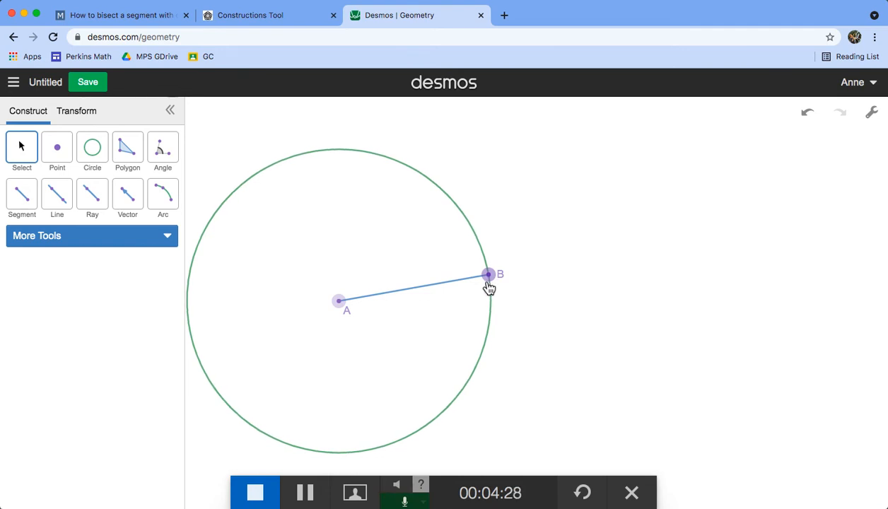
pyautogui.moveTo(491, 286); pyautogui.dragTo(450, 290)
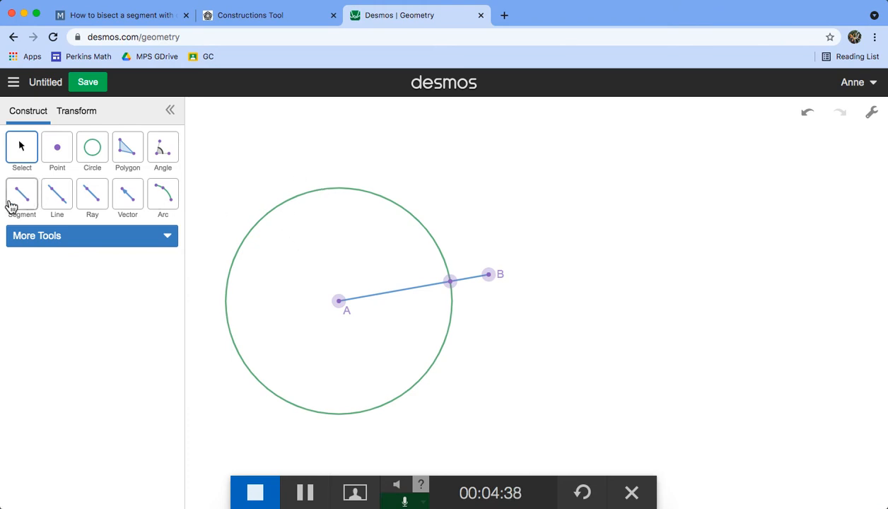
# Draw a radius segment from A to a point on the upper-left part of the circle.
pyautogui.click(52, 238)
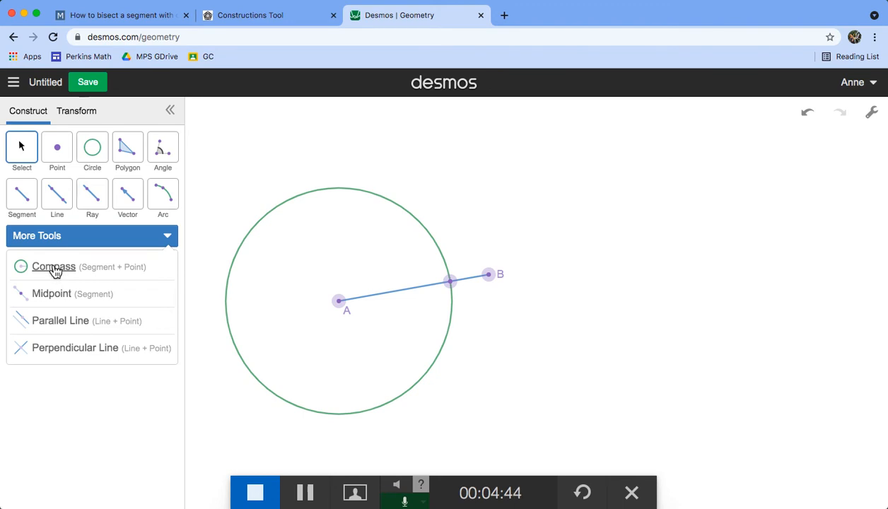
pyautogui.click(23, 196)
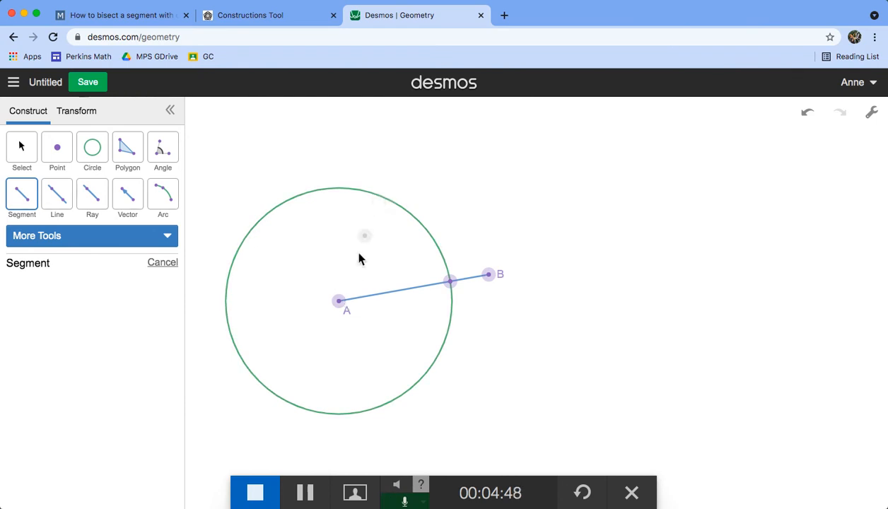
pyautogui.click(340, 302)
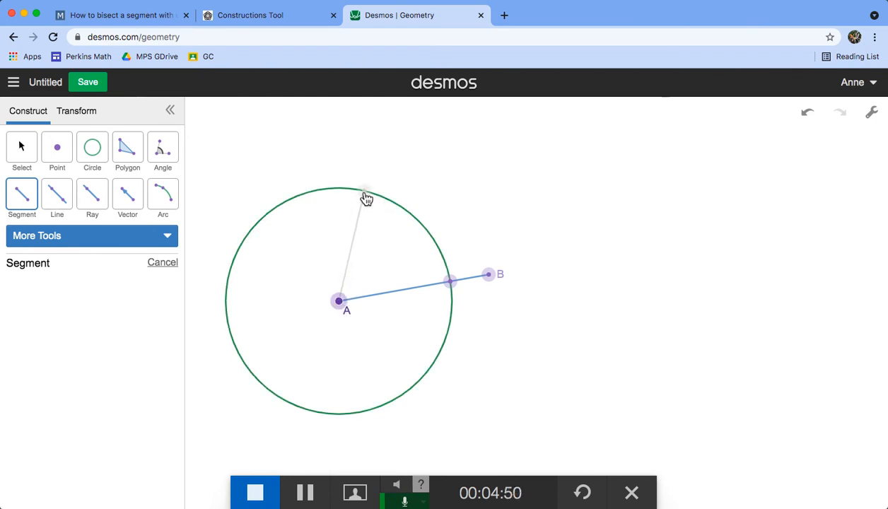
pyautogui.click(252, 231)
pyautogui.click(20, 157)
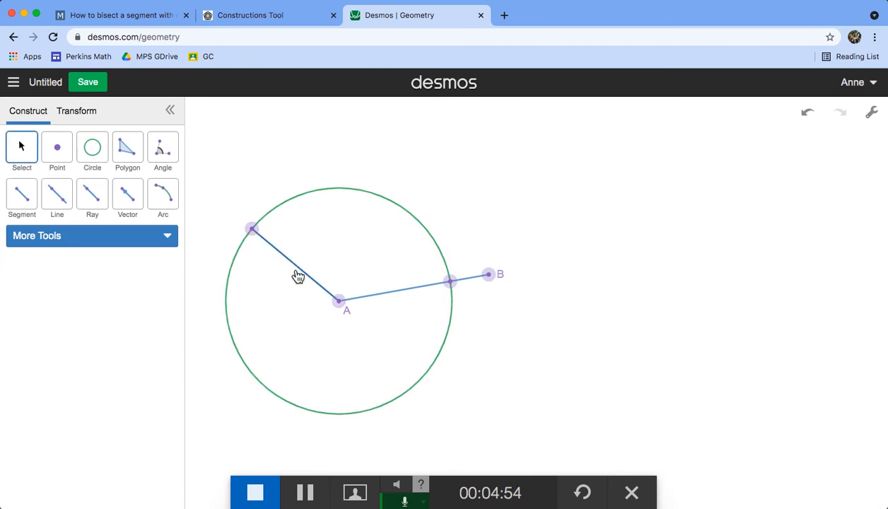
# Label the radius's outer endpoint C, show the radius's length, and shrink the circle to a radius of about 2.91 units.
pyautogui.click(253, 231)
pyautogui.click(36, 289)
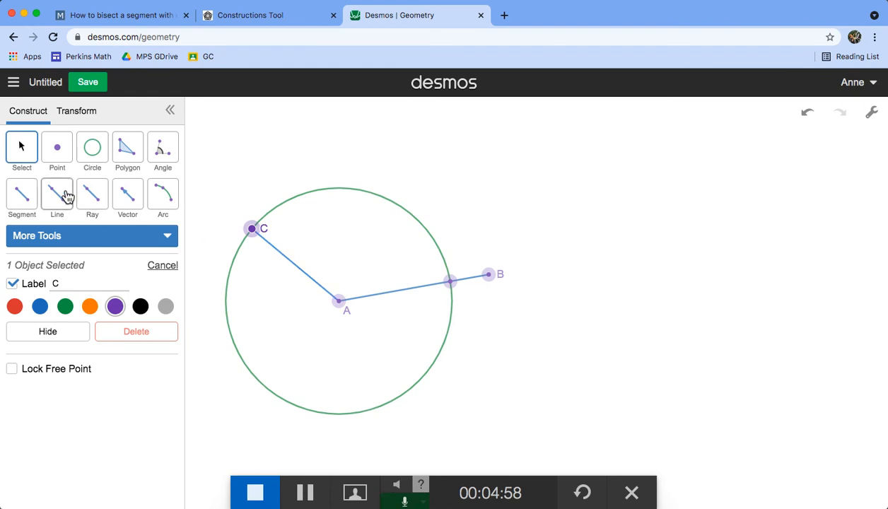
pyautogui.click(303, 277)
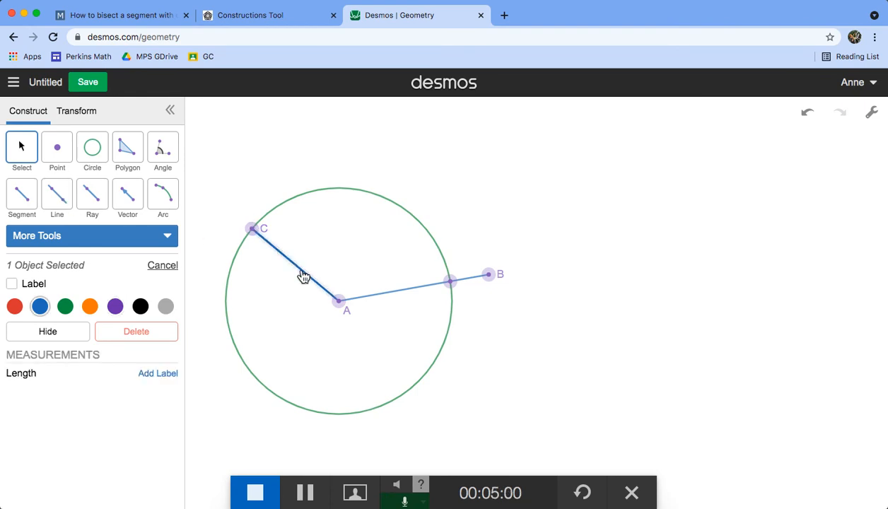
pyautogui.click(14, 287)
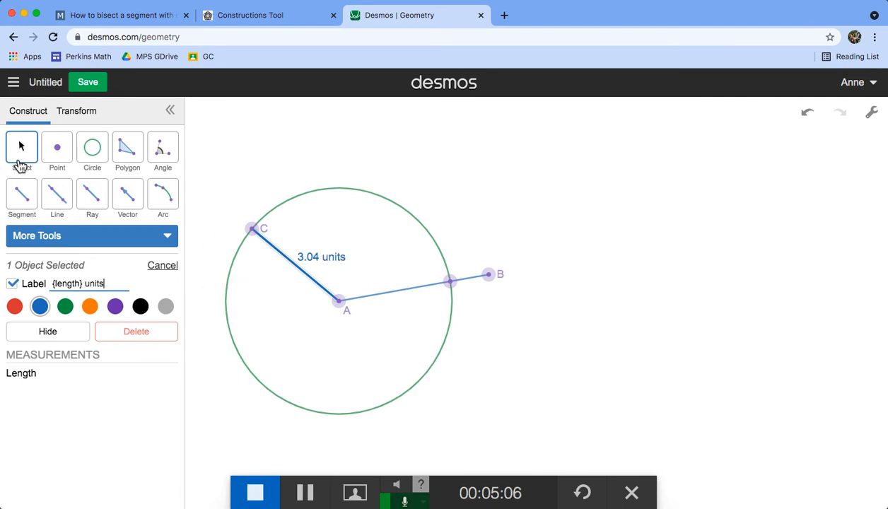
pyautogui.moveTo(451, 286); pyautogui.dragTo(446, 284)
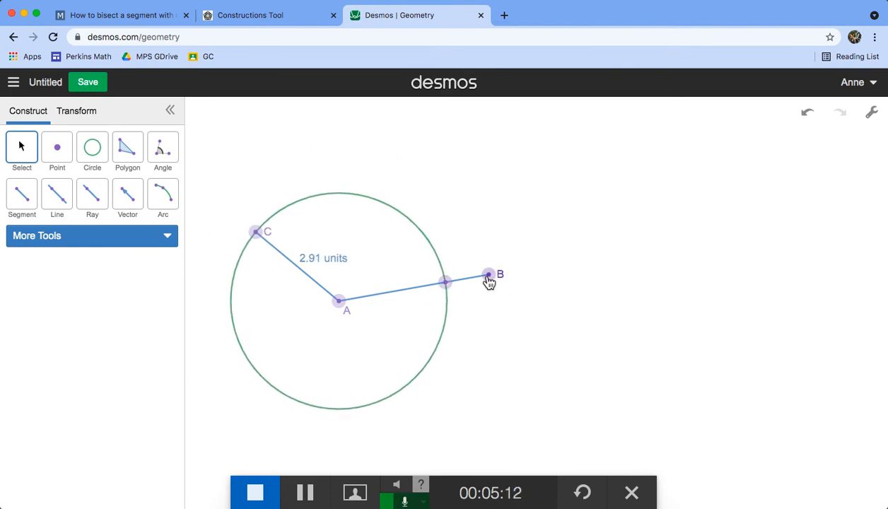
# Use the Compass tool with segment AC as the radius to draw an equal circle centred on B.
pyautogui.click(107, 241)
pyautogui.click(69, 270)
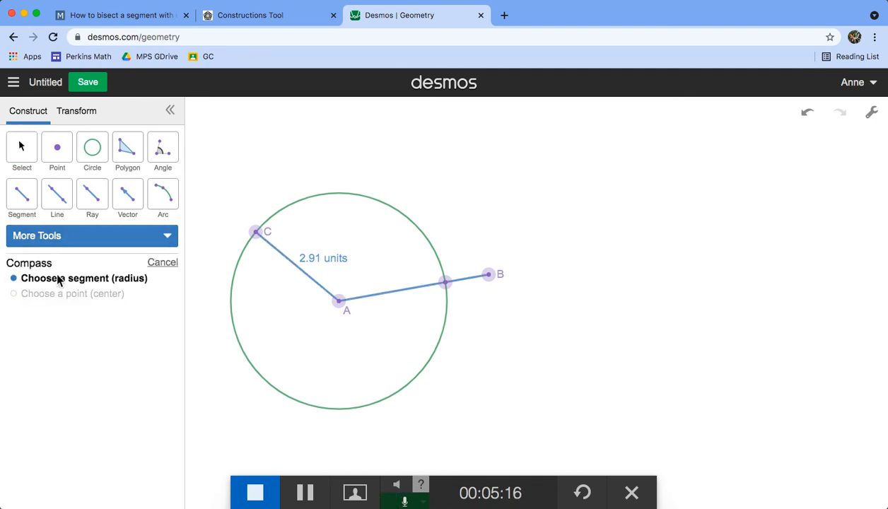
pyautogui.click(300, 276)
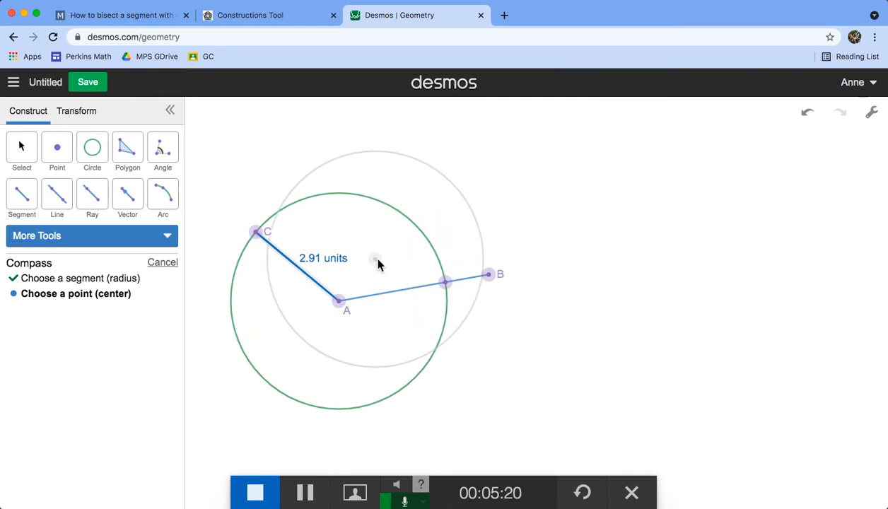
pyautogui.click(341, 301)
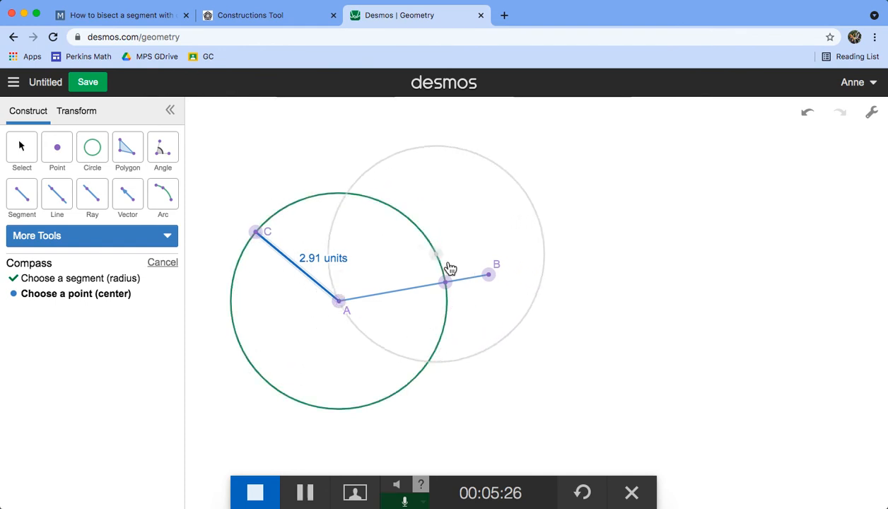
pyautogui.click(489, 280)
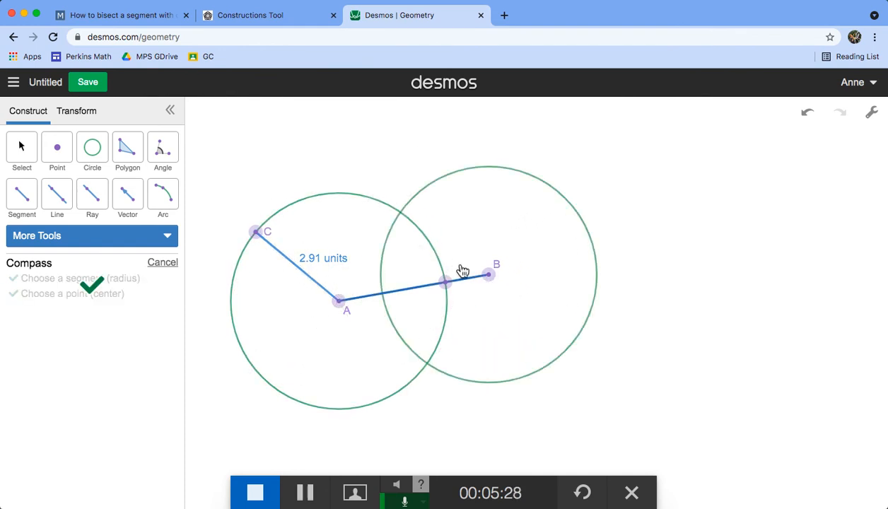
pyautogui.click(28, 152)
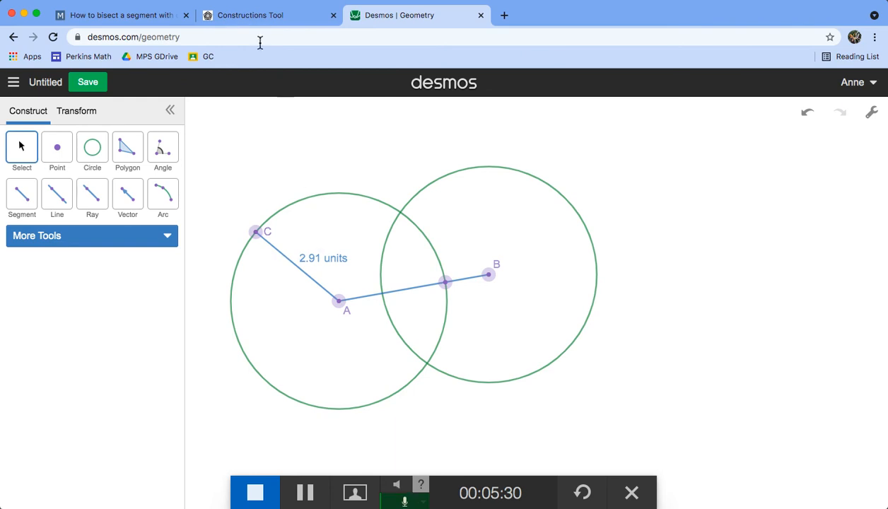
# Glance at the finished MathsPad construction, then in Desmos Geometry draw a line through both intersection points of the two circles.
pyautogui.click(251, 15)
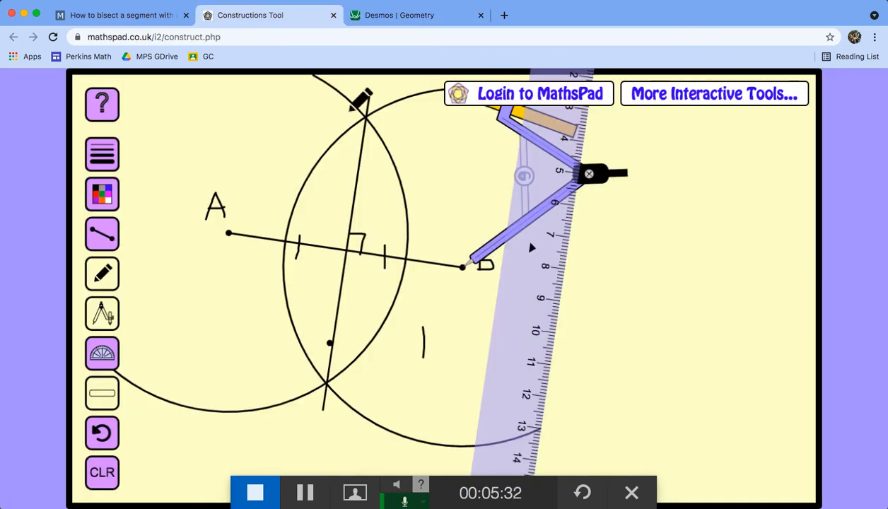
pyautogui.click(393, 16)
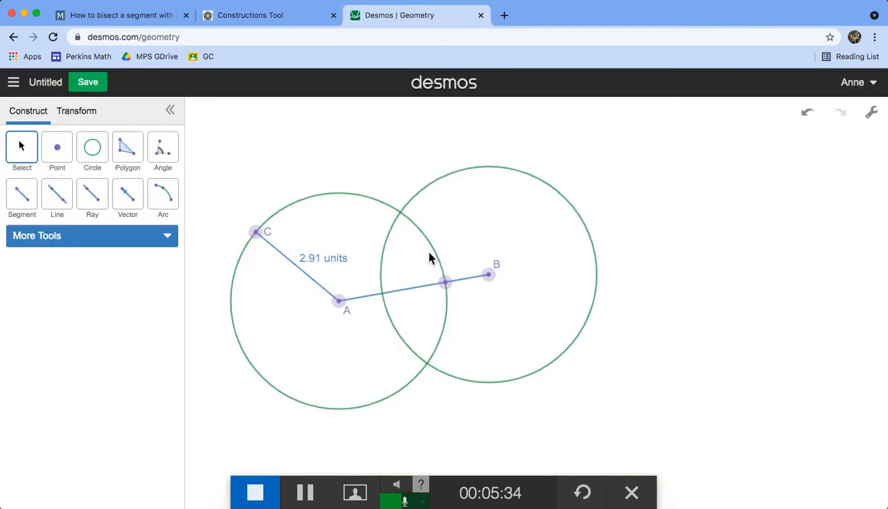
pyautogui.click(55, 198)
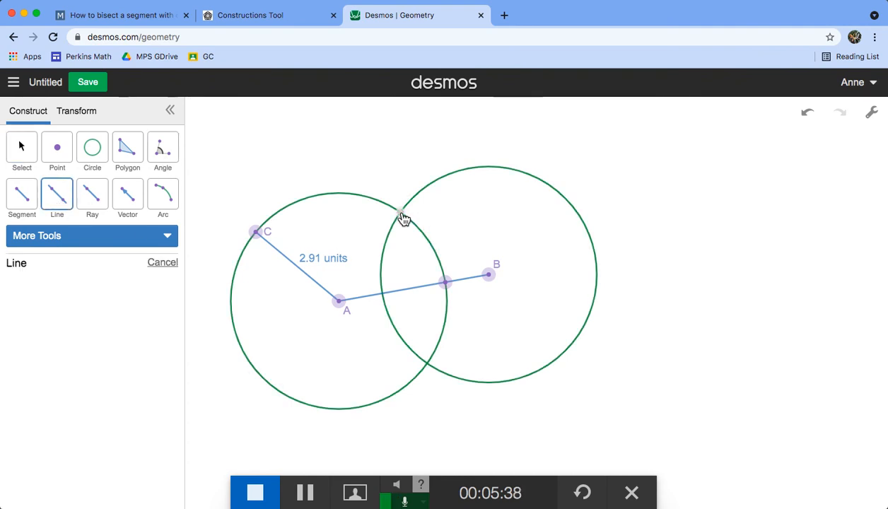
pyautogui.click(401, 214)
pyautogui.click(428, 363)
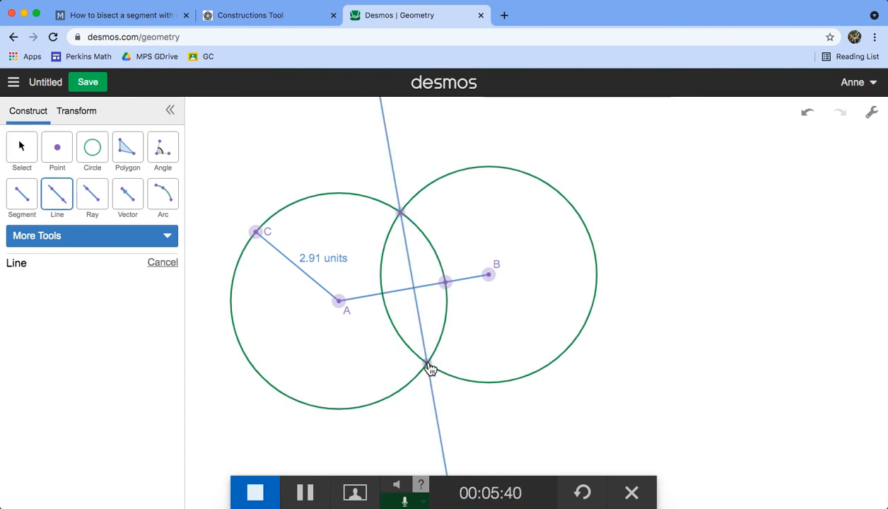
# Place a point where the new line crosses segment AB and label it "midpoint".
pyautogui.click(56, 150)
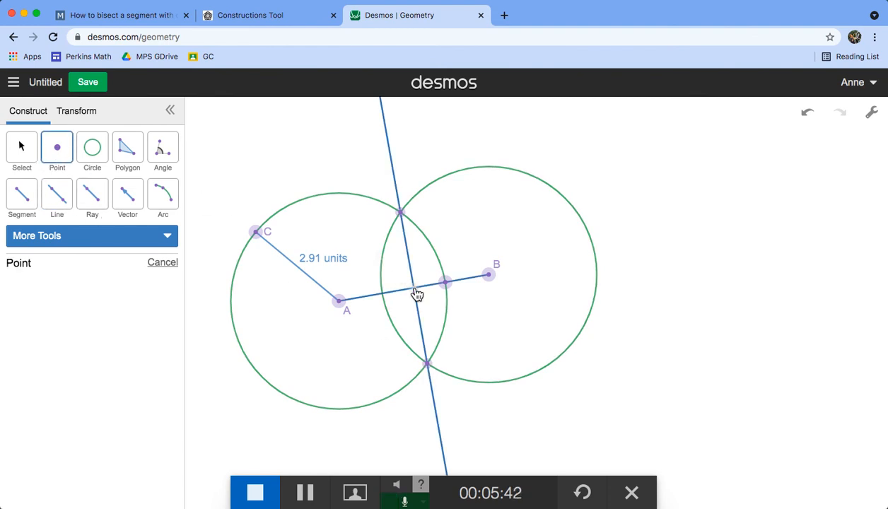
pyautogui.click(22, 152)
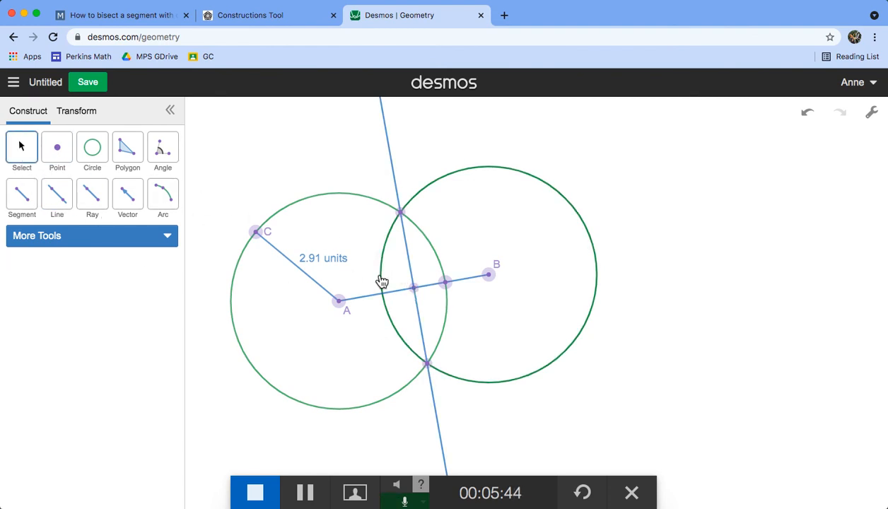
pyautogui.click(413, 289)
pyautogui.click(10, 284)
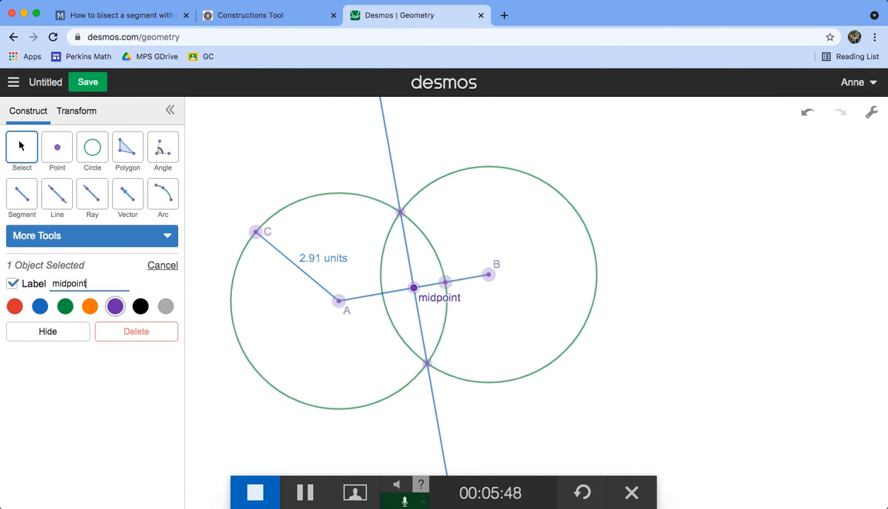
pyautogui.click(19, 146)
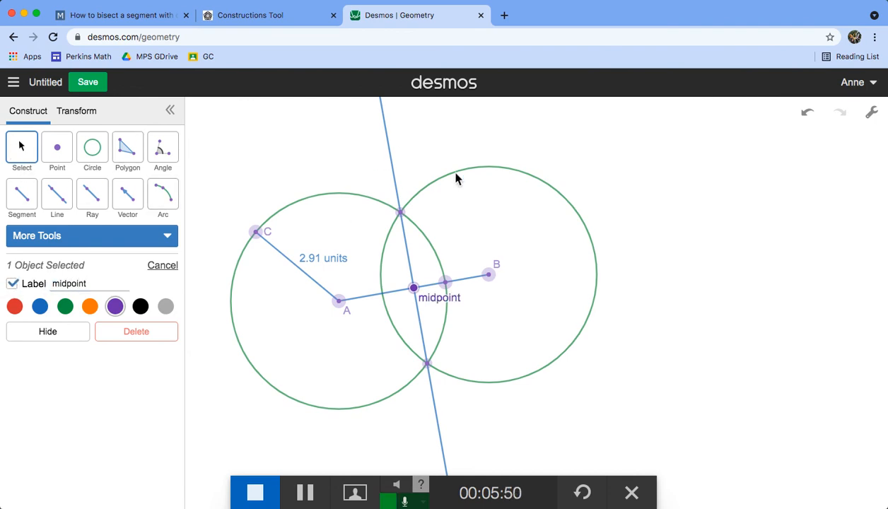
pyautogui.click(674, 138)
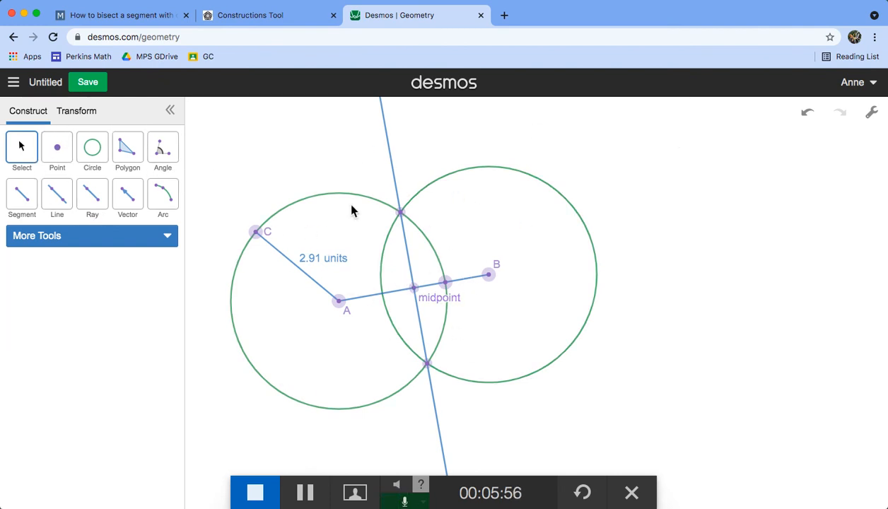
# Review the MathsPad drawing and the Math Open Reference perpendicular bisector page for comparison, and return to Desmos Geometry.
pyautogui.click(253, 17)
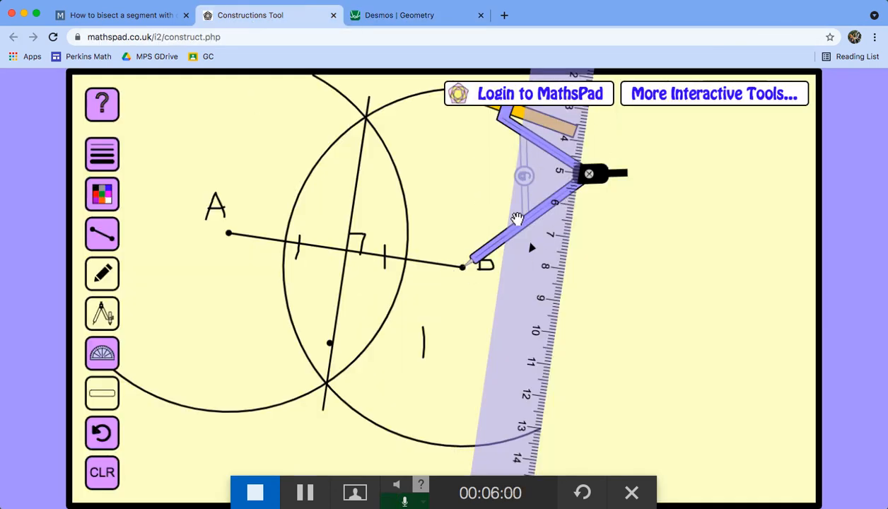
pyautogui.click(130, 16)
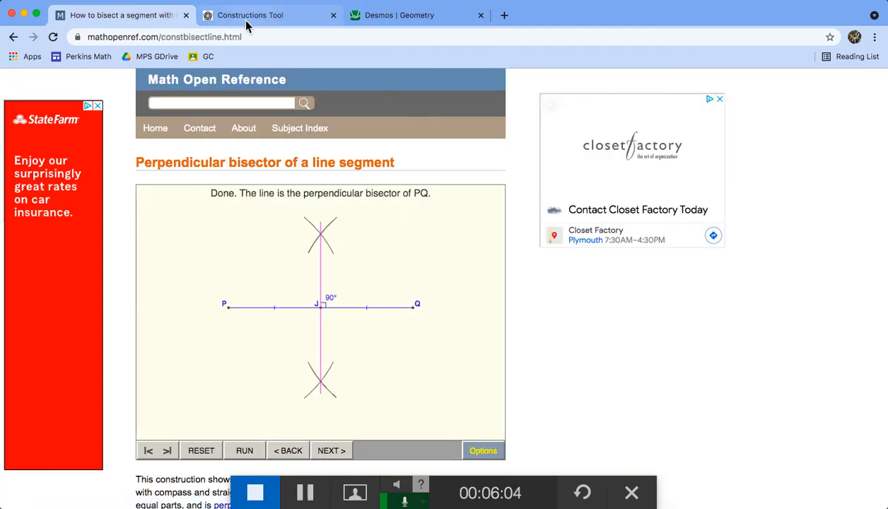
pyautogui.click(304, 24)
pyautogui.click(408, 25)
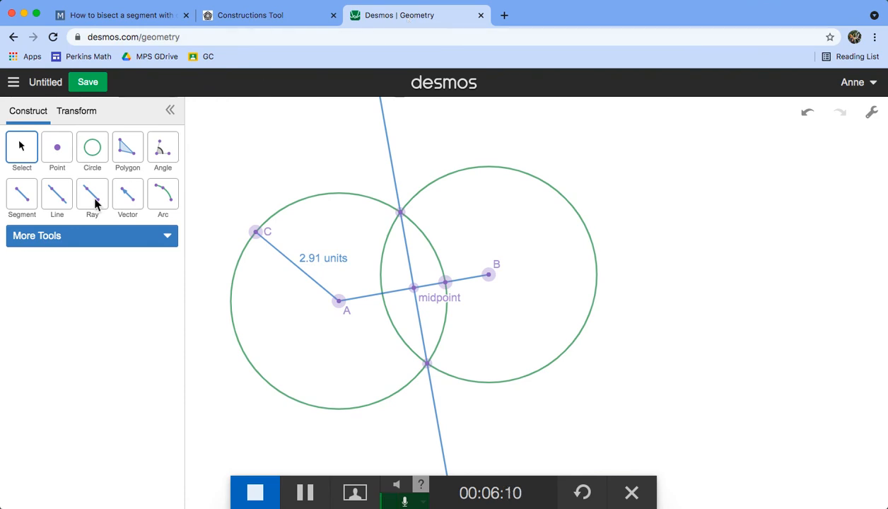
# Add an angle measurement at the midpoint between the circles' upper intersection point and point B.
pyautogui.click(168, 148)
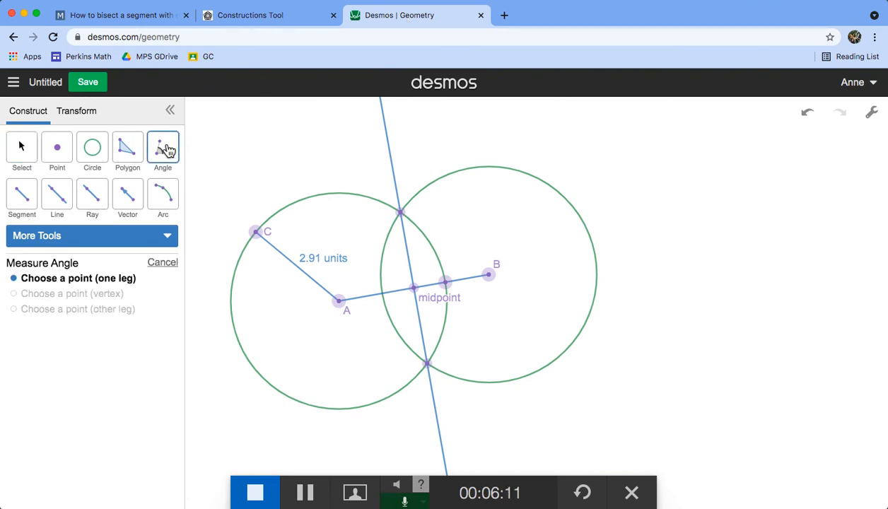
pyautogui.click(400, 212)
pyautogui.click(414, 288)
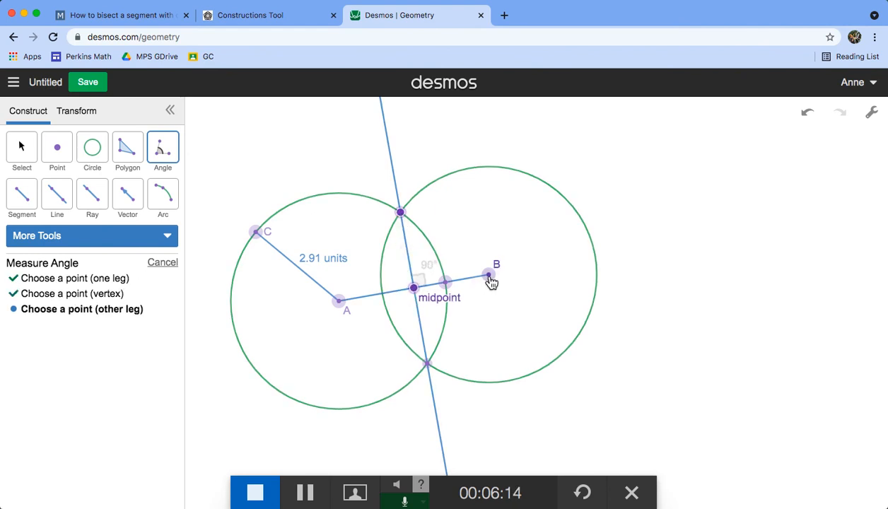
pyautogui.click(490, 275)
pyautogui.click(22, 150)
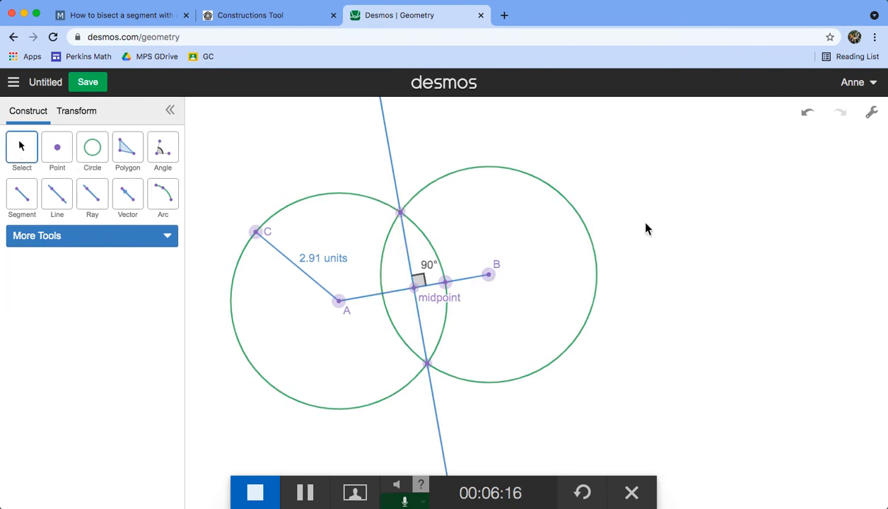